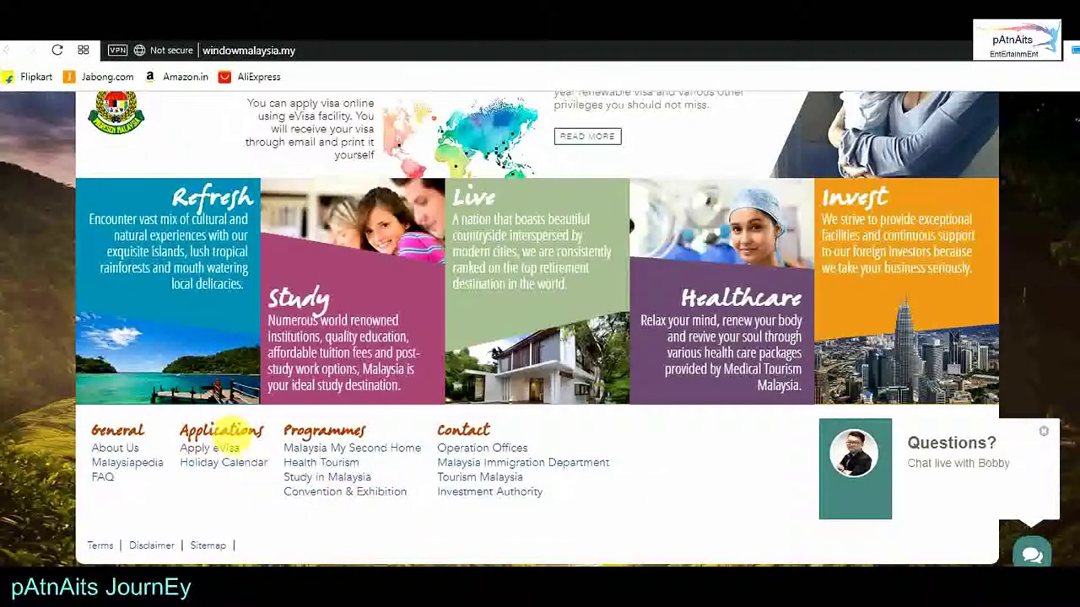
- Go to the eVisa application page from the footer and scroll to the new-applicant option
click(235, 453)
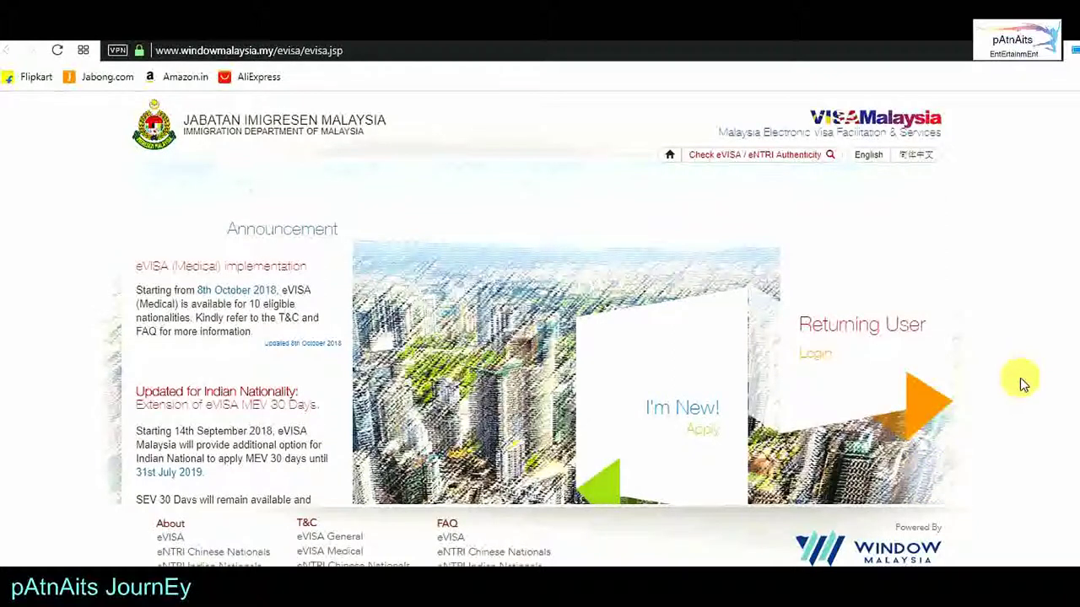
scroll(1021, 382, down, 1)
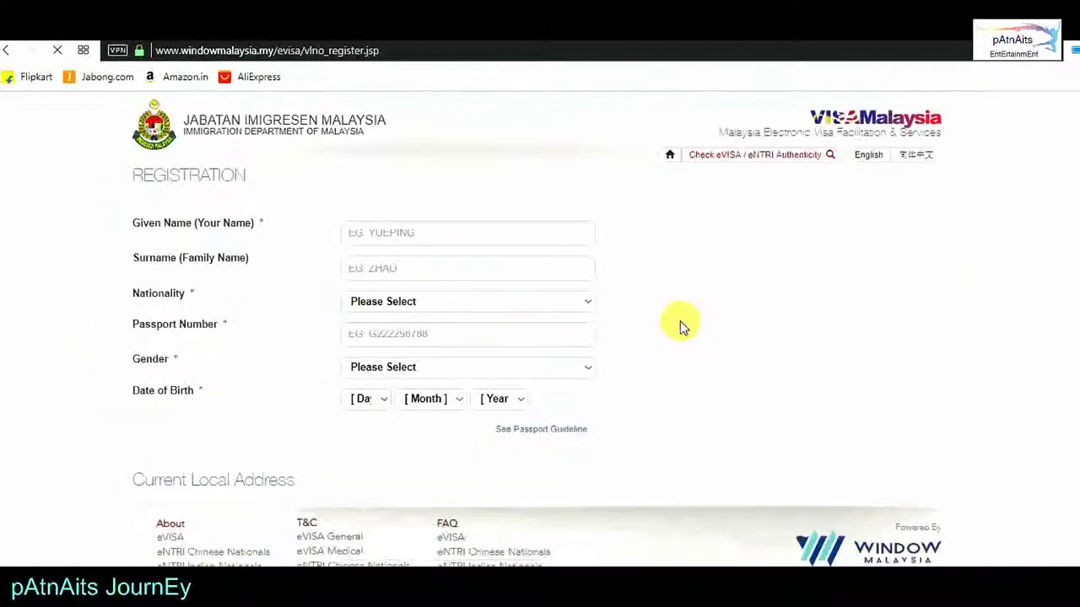
click(540, 428)
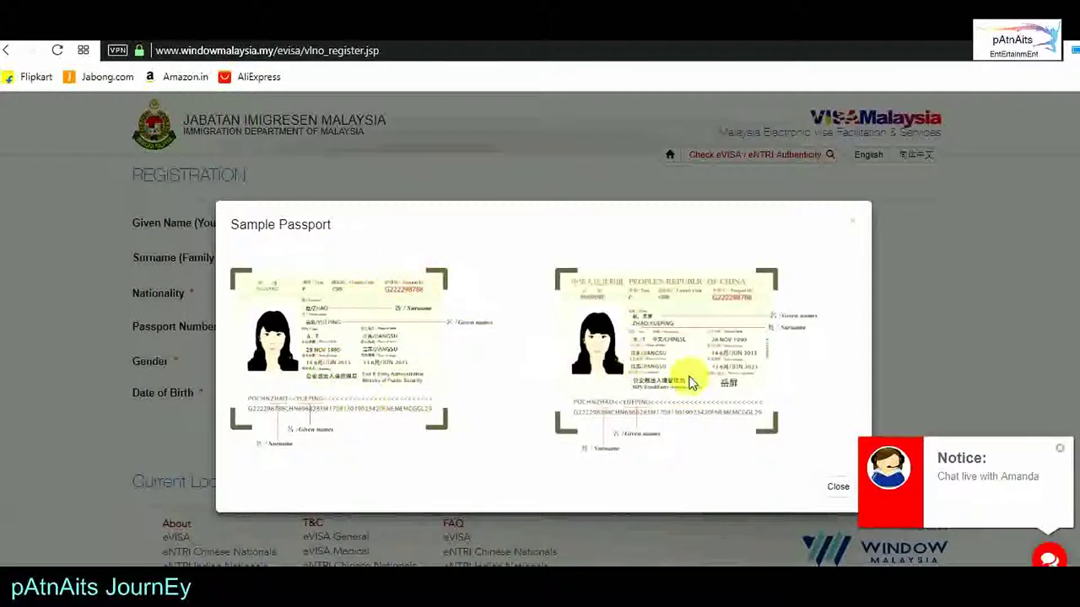
click(1059, 449)
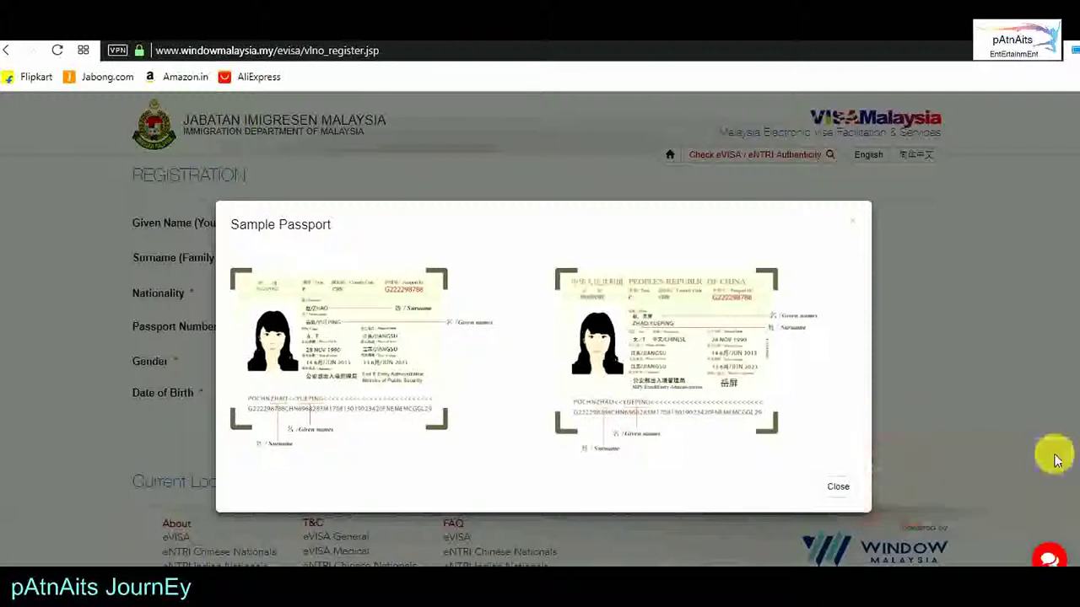
click(849, 226)
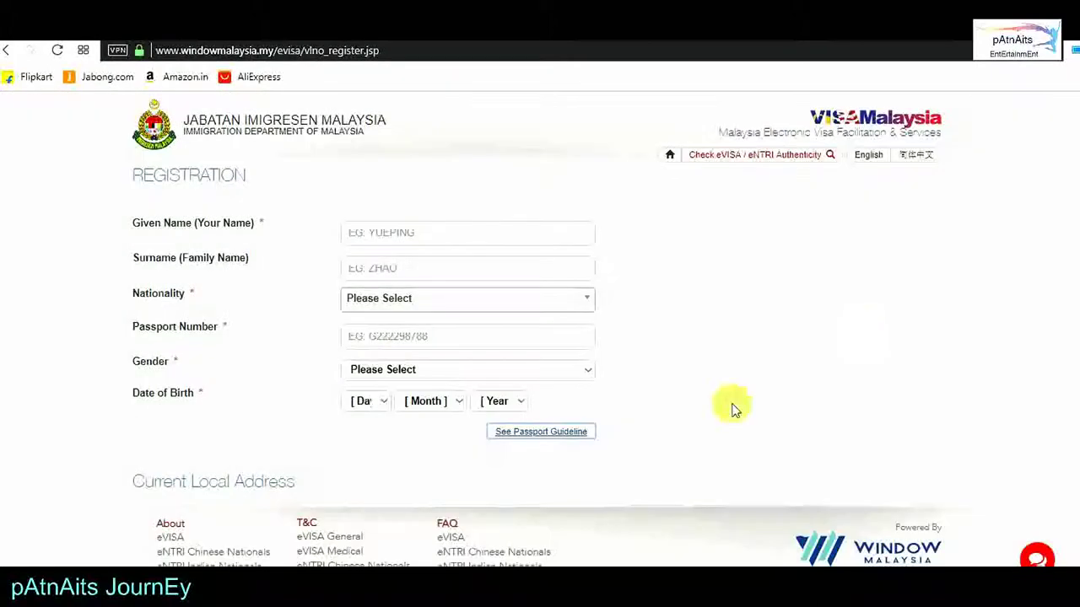
click(414, 234)
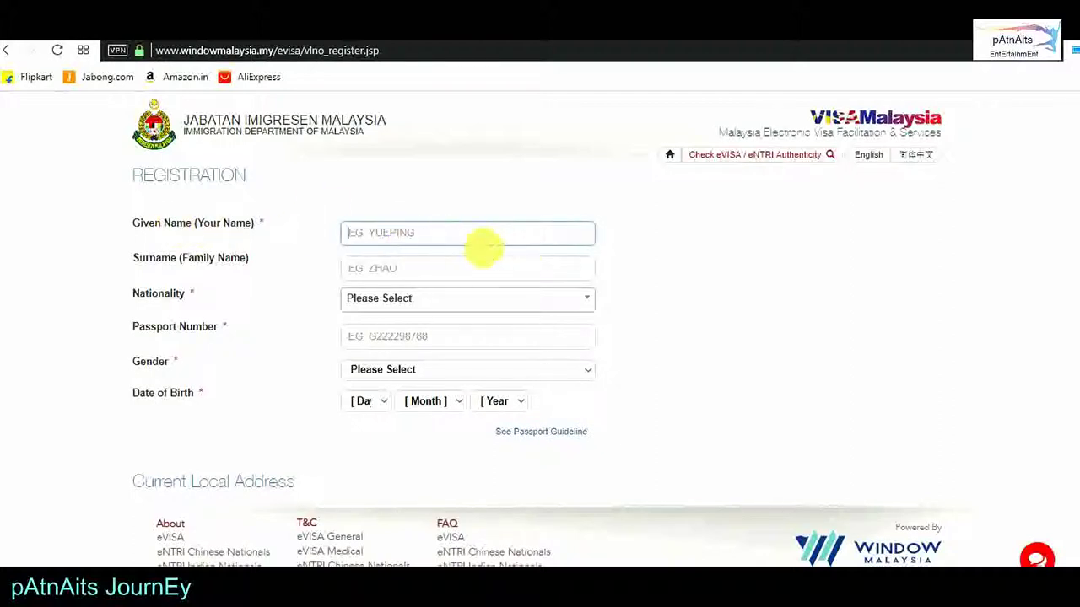
click(437, 276)
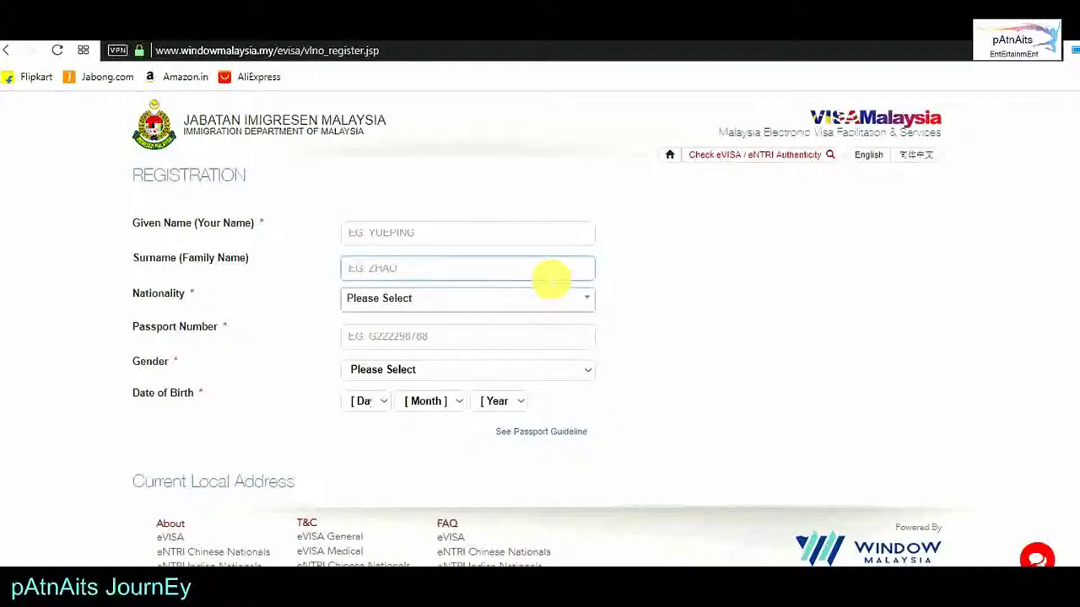
click(455, 314)
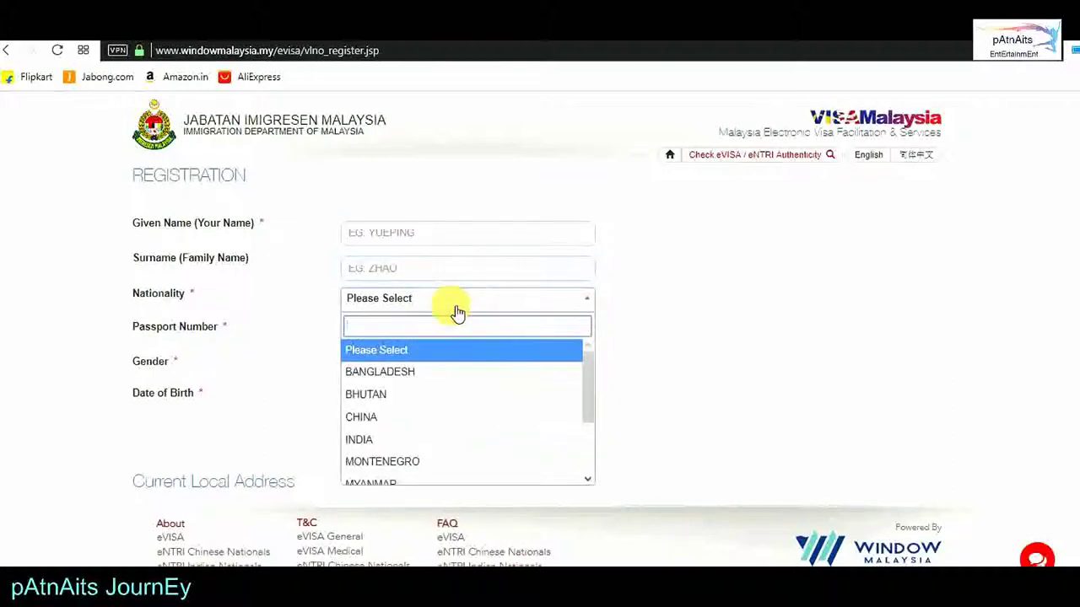
click(456, 312)
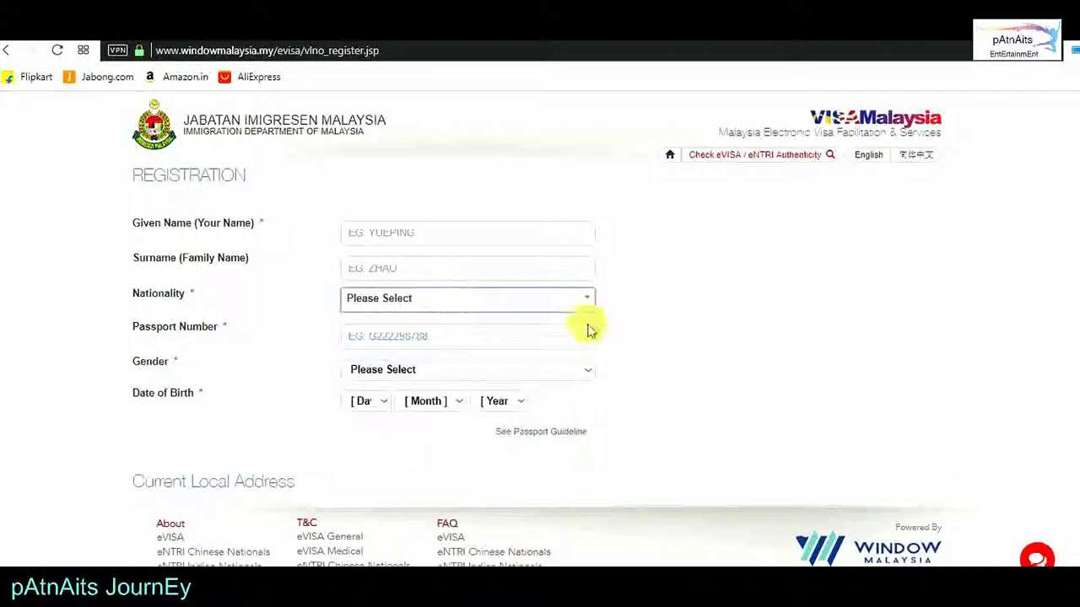
click(492, 340)
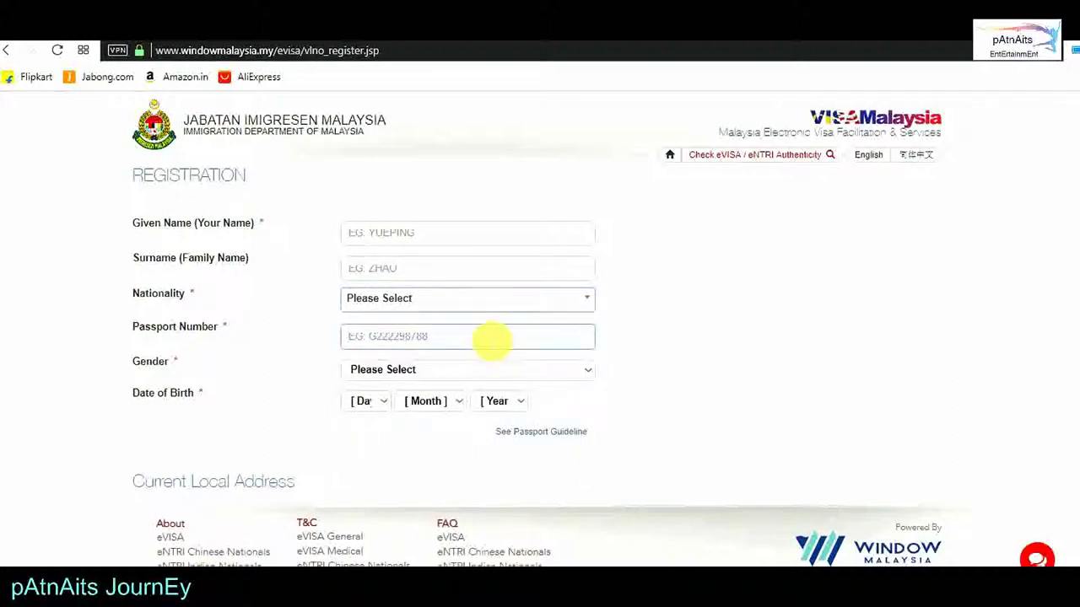
scroll(759, 366, down, 1)
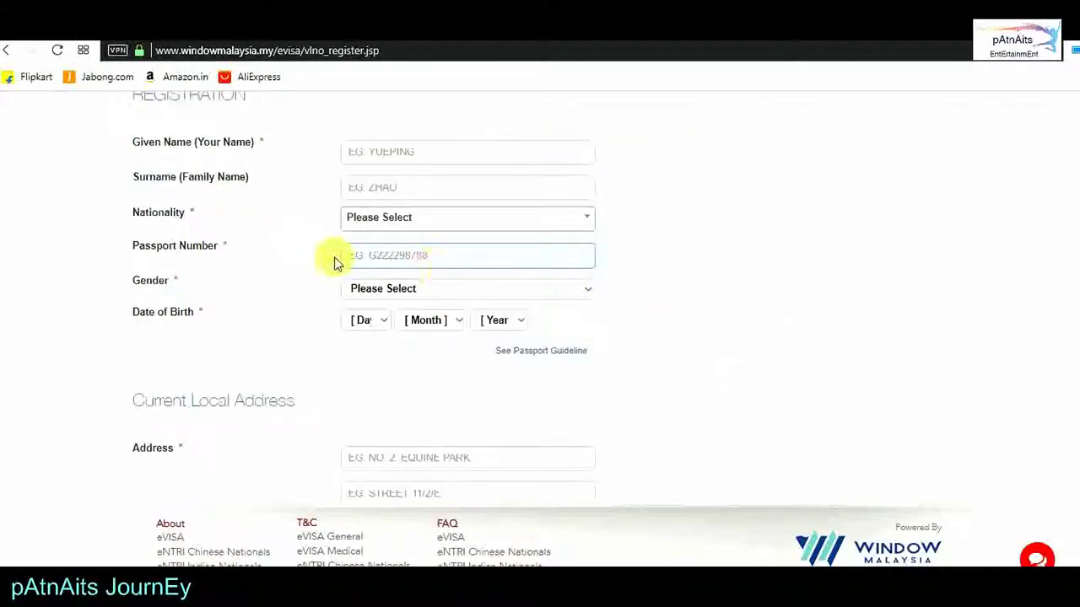
click(585, 234)
click(951, 241)
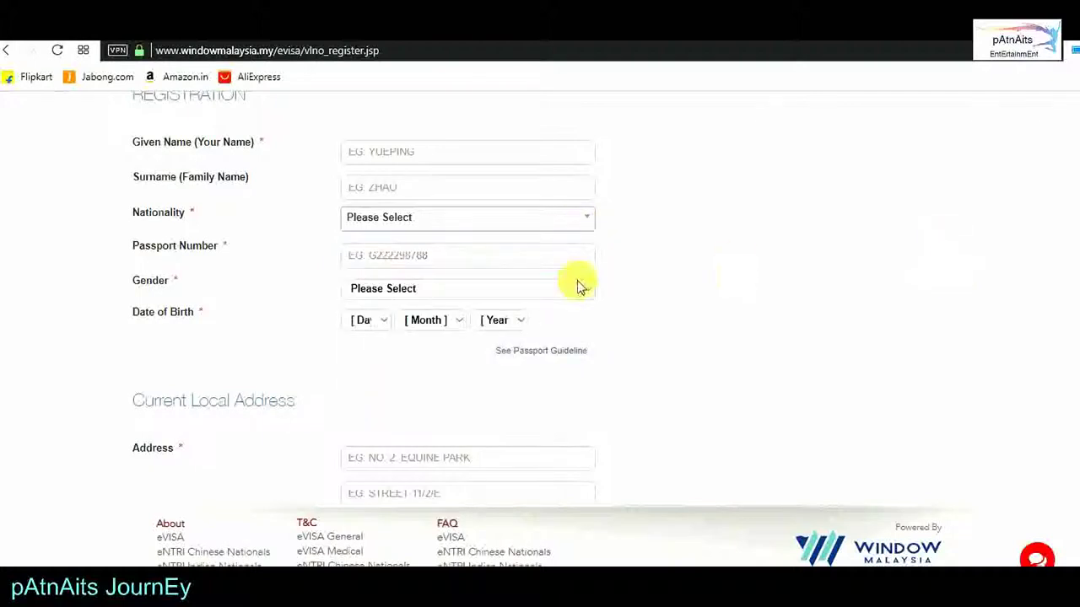
click(545, 287)
click(700, 319)
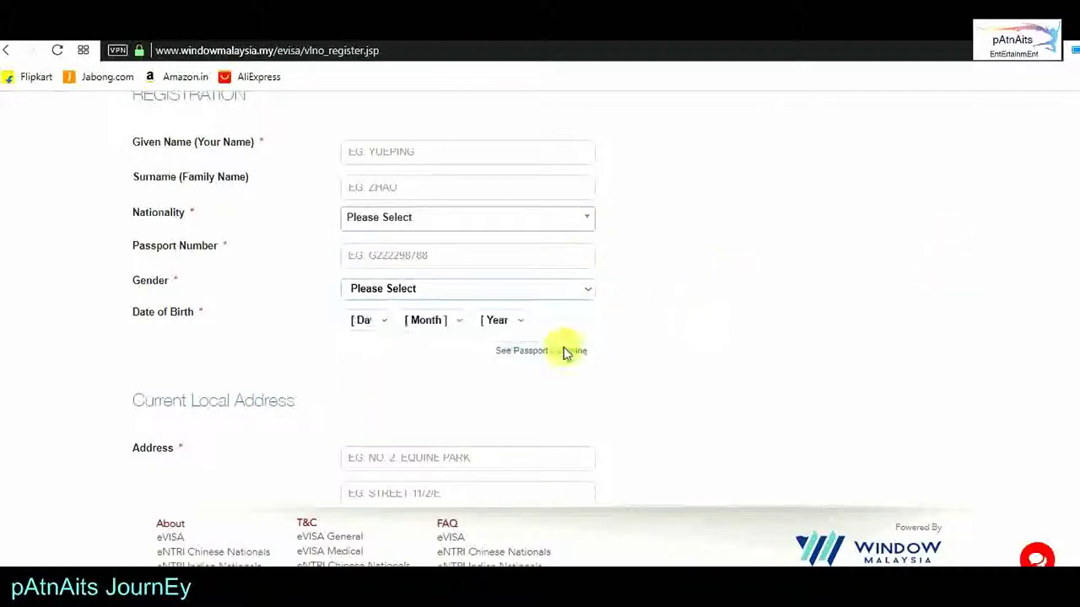
scroll(835, 371, down, 2)
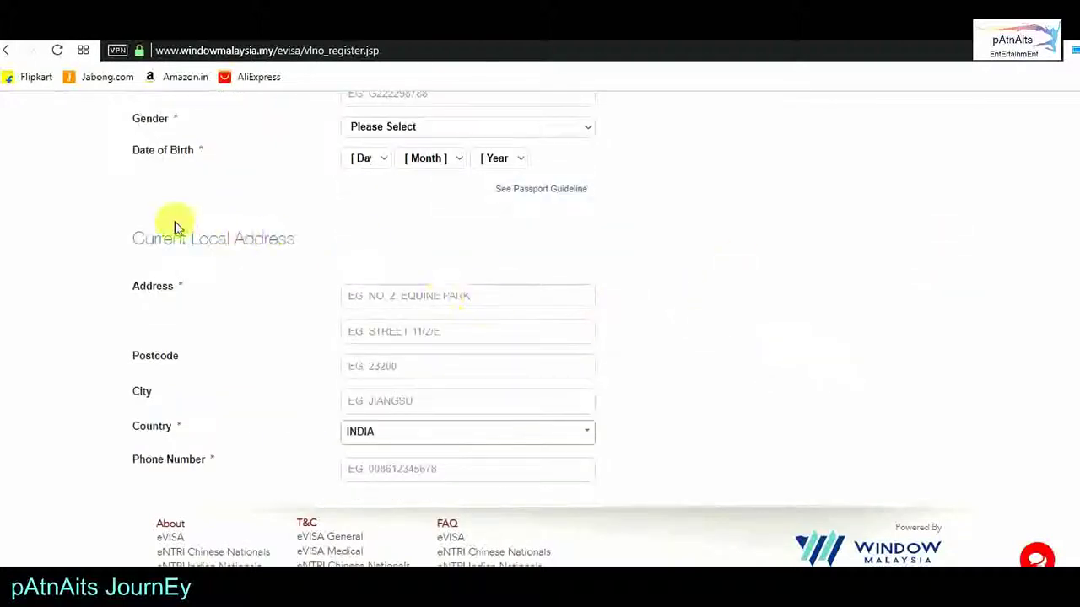
drag(317, 243, 140, 210)
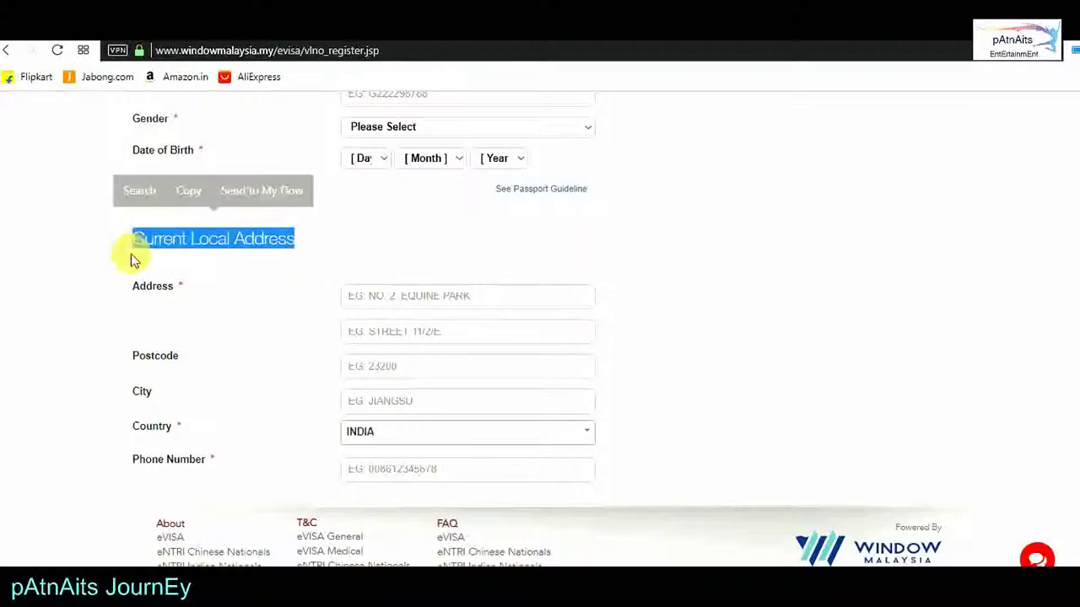
click(517, 250)
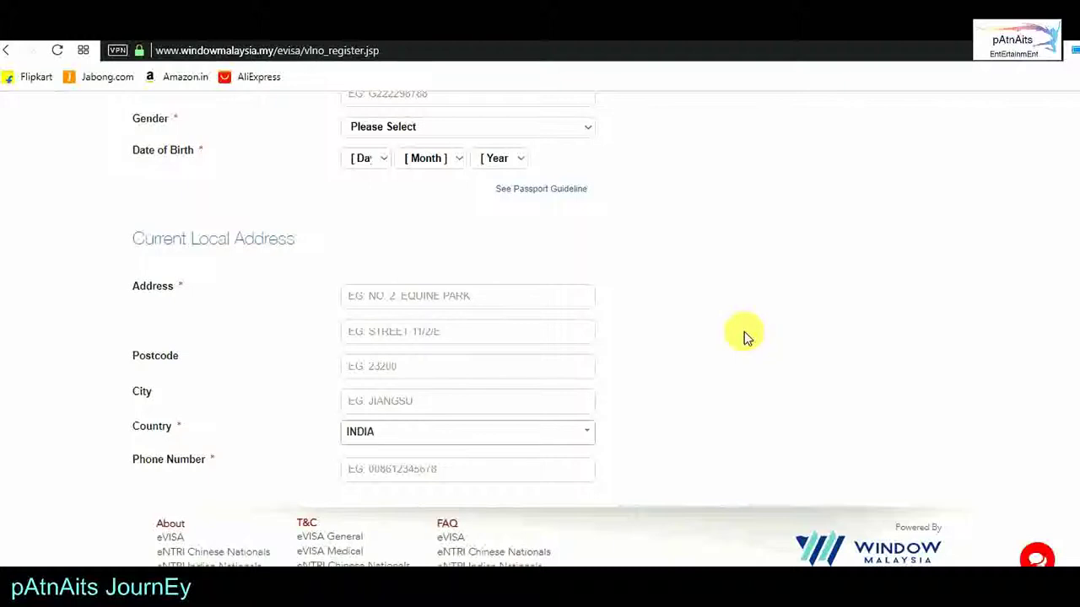
scroll(744, 333, down, 1)
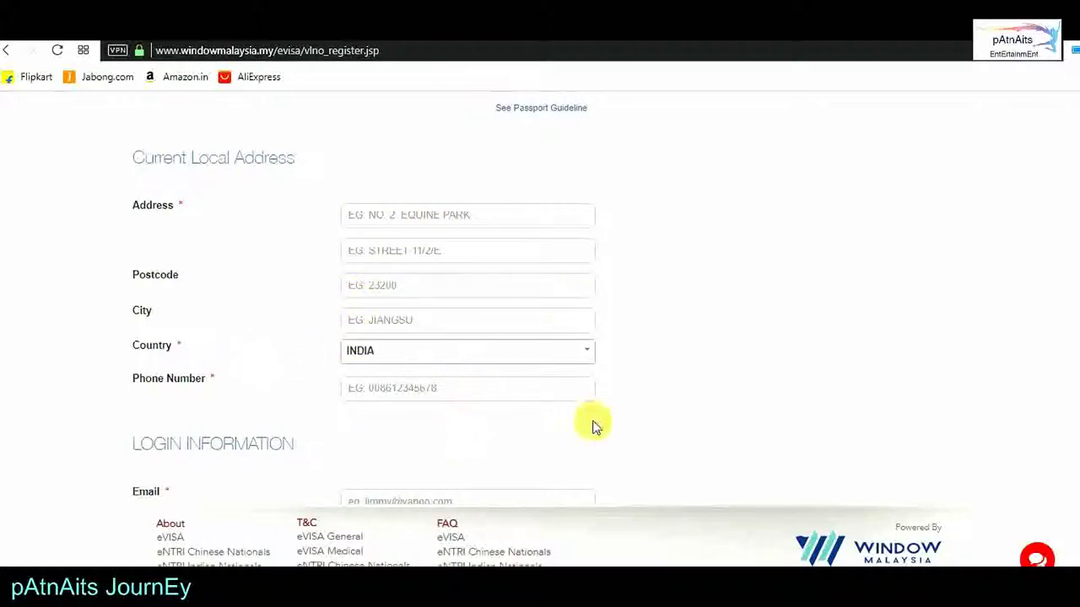
scroll(740, 405, down, 2)
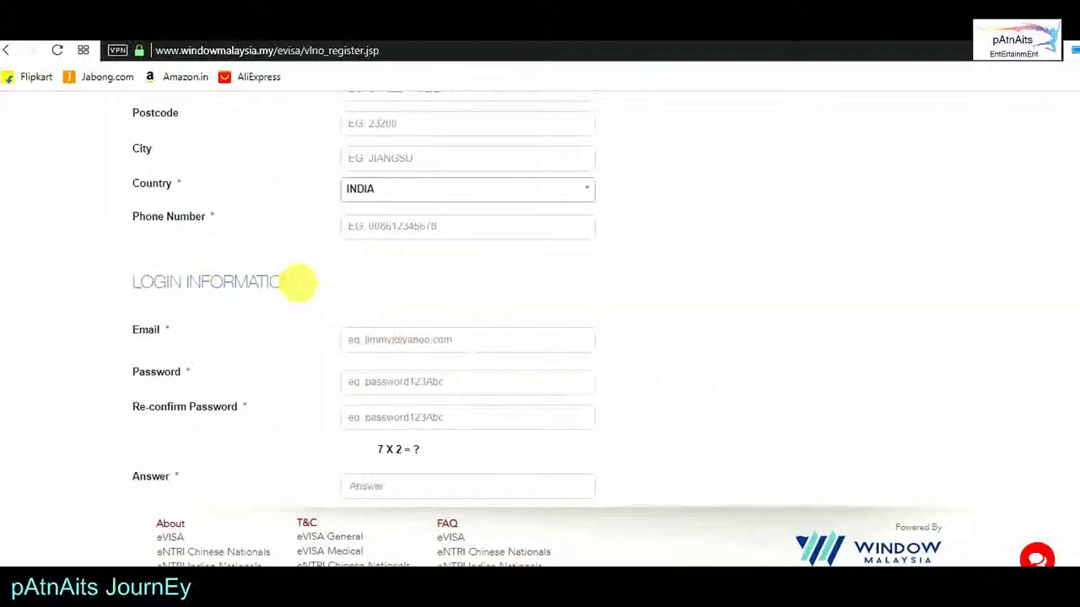
drag(79, 278, 213, 304)
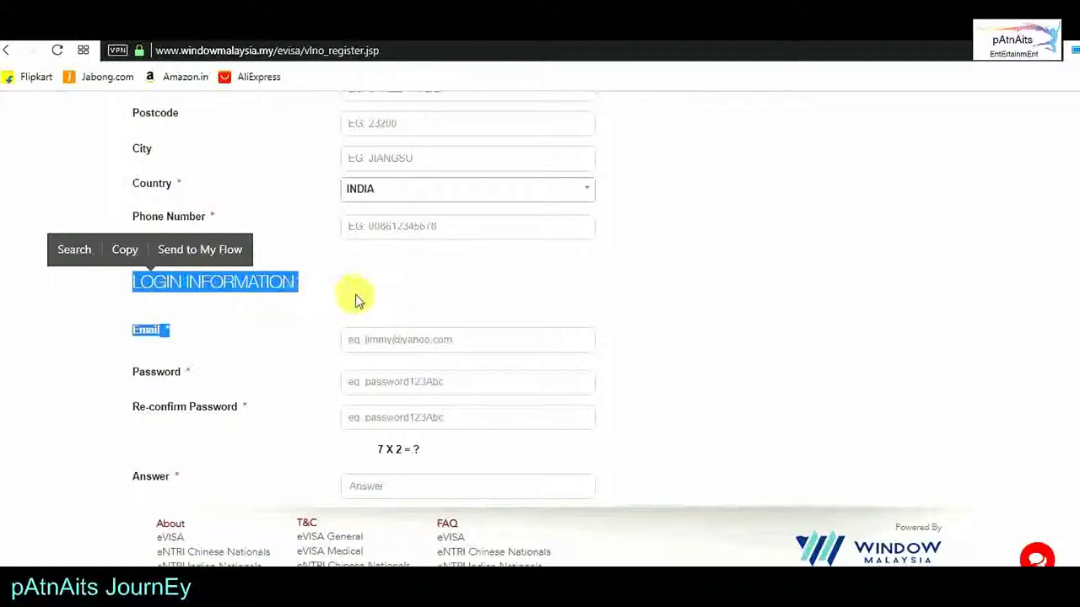
click(399, 295)
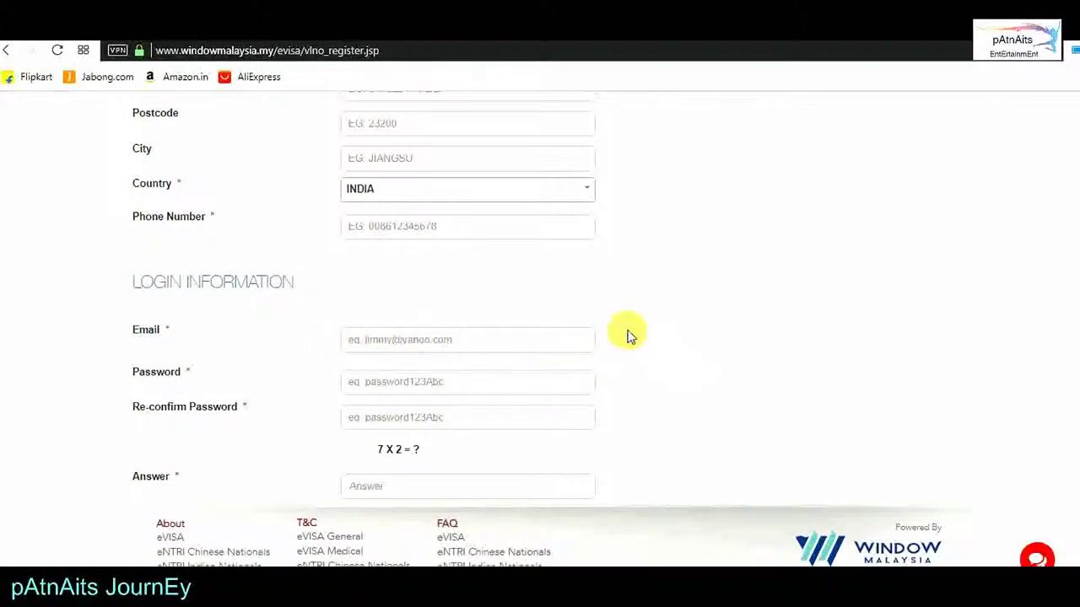
scroll(628, 336, down, 1)
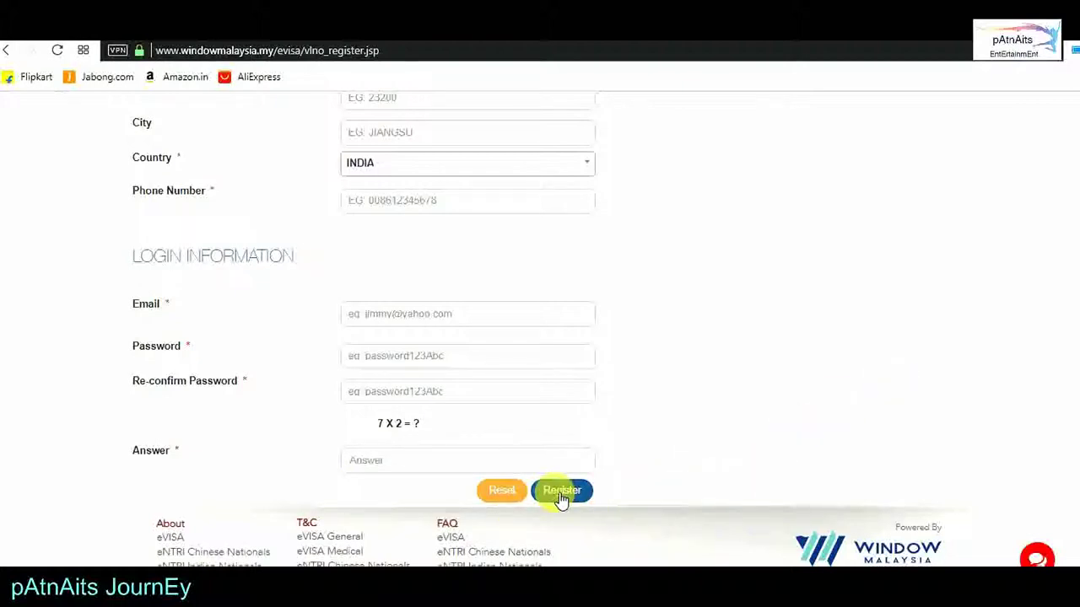
scroll(620, 479, up, 6)
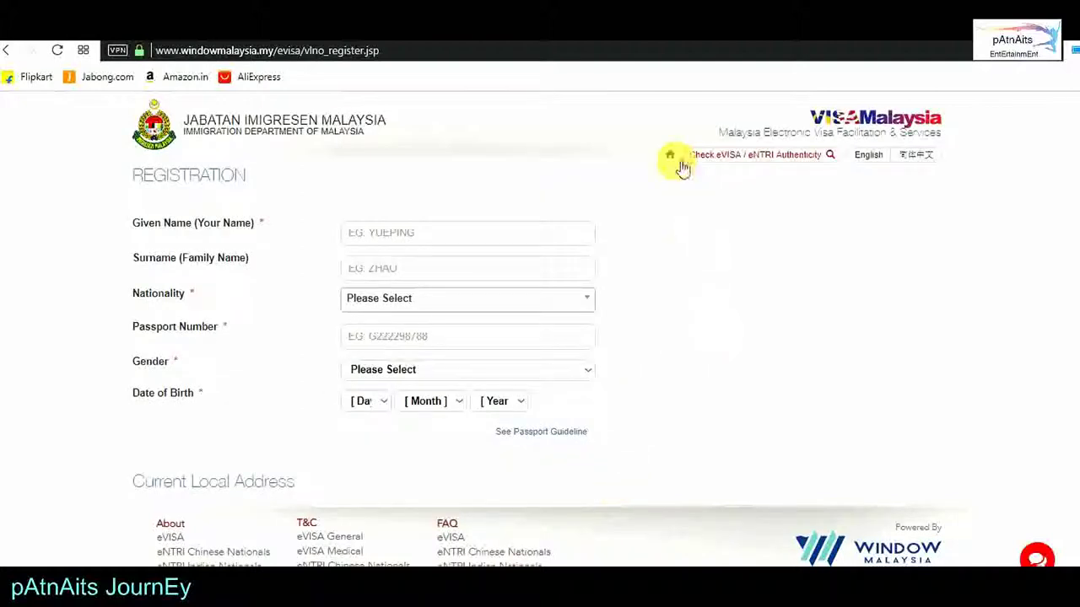
- Log in as a returning user with the account e-mail, password and arithmetic captcha answer
click(675, 159)
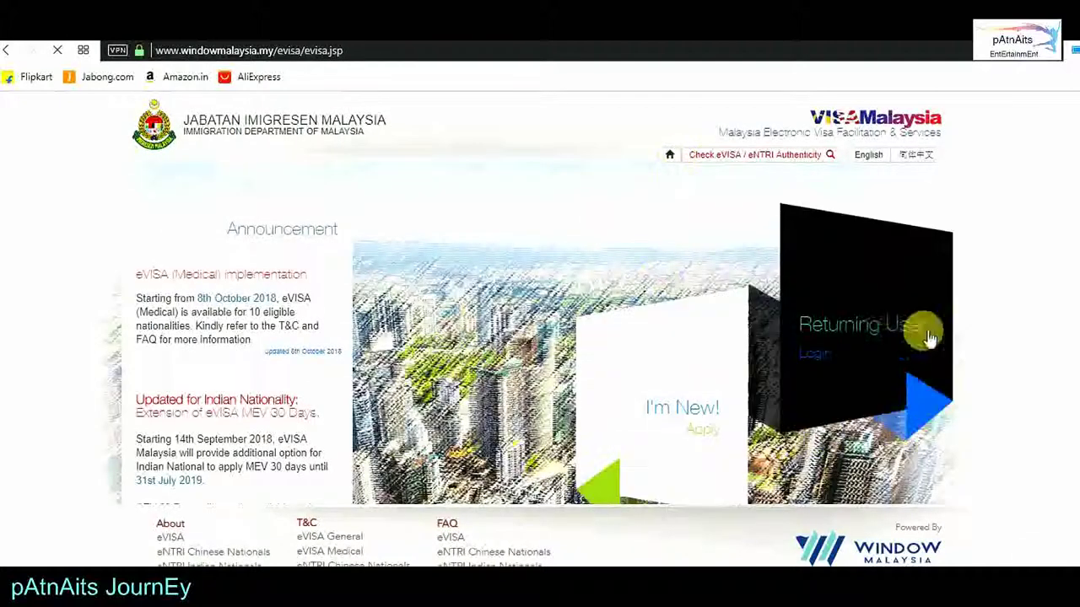
click(867, 329)
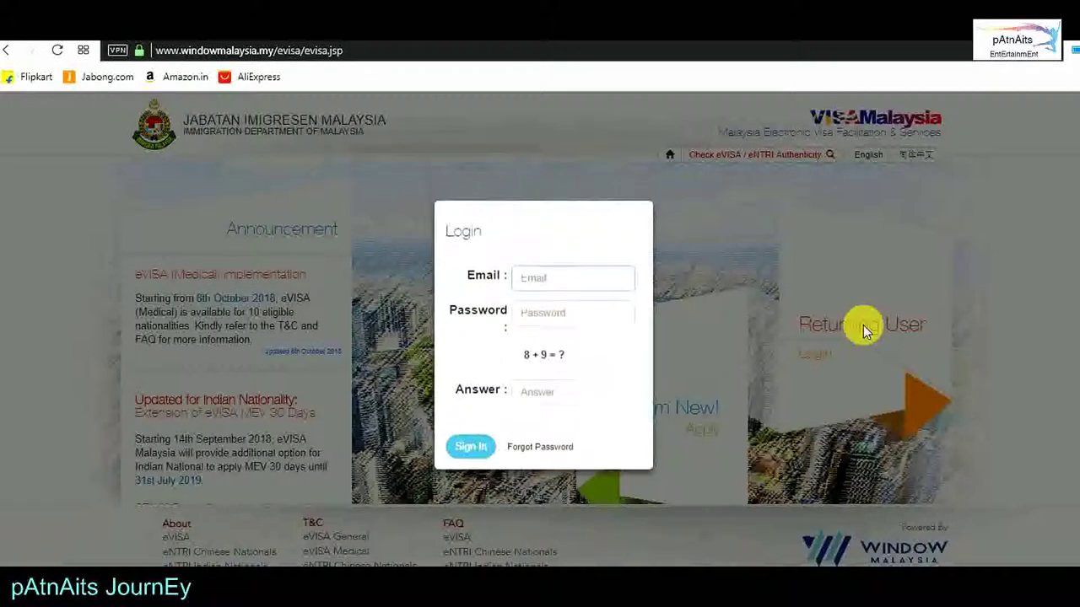
click(557, 281)
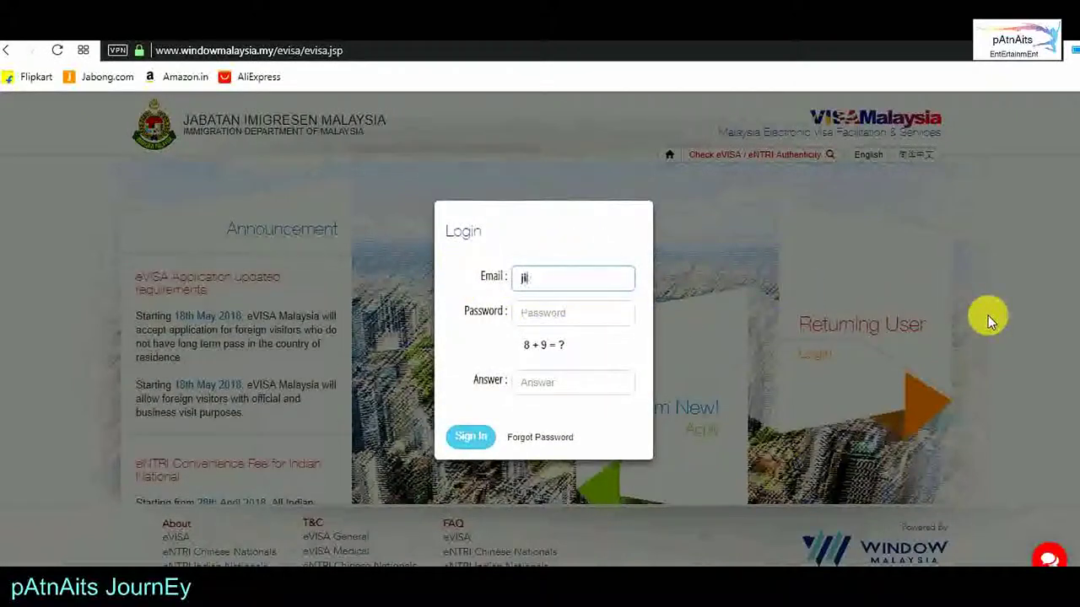
text(jitujitendra)
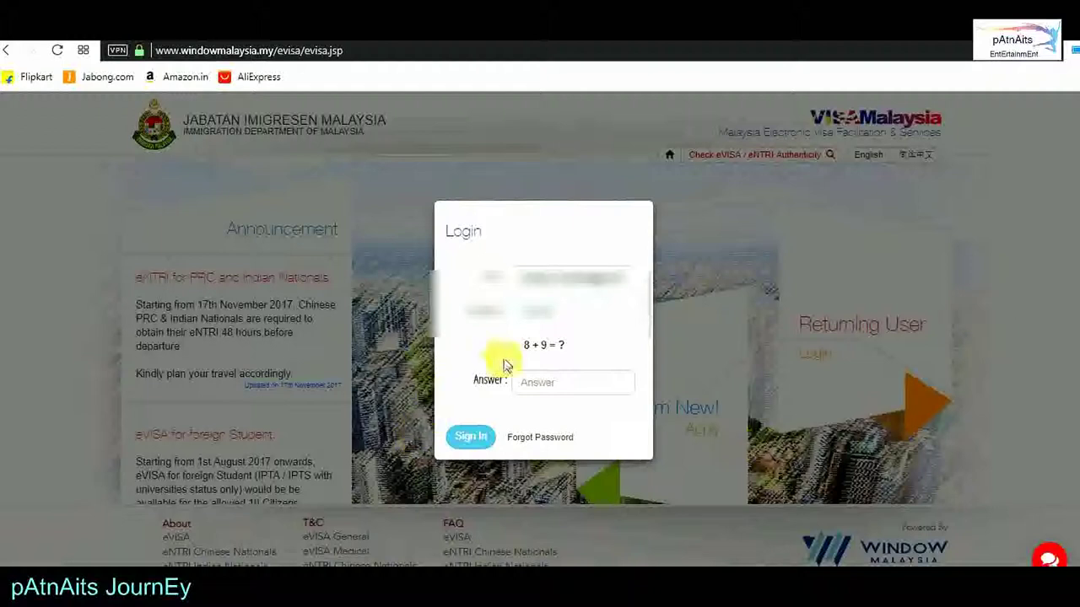
click(565, 384)
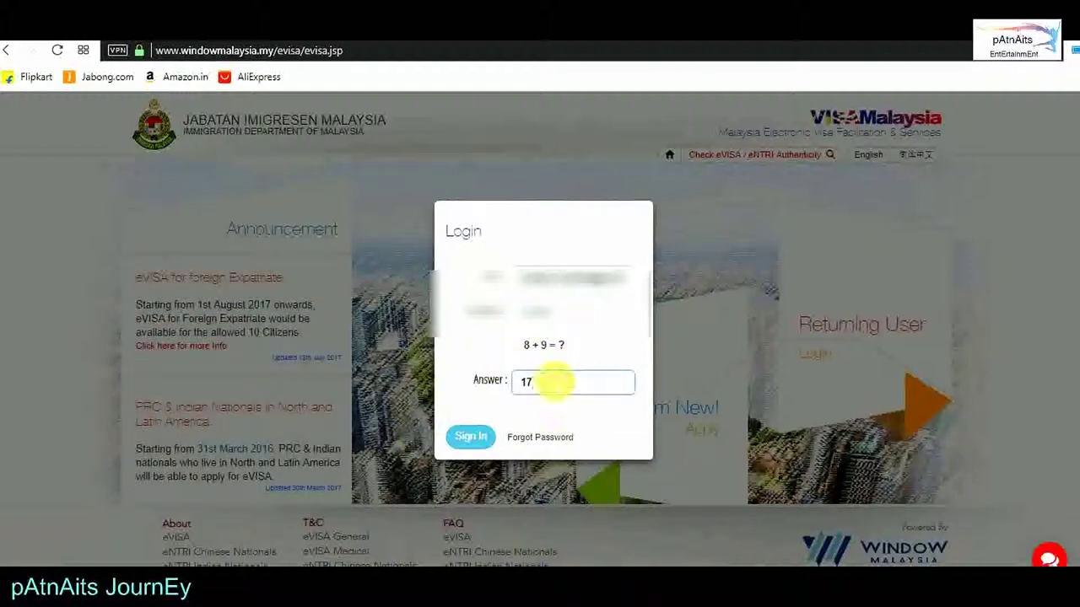
click(471, 436)
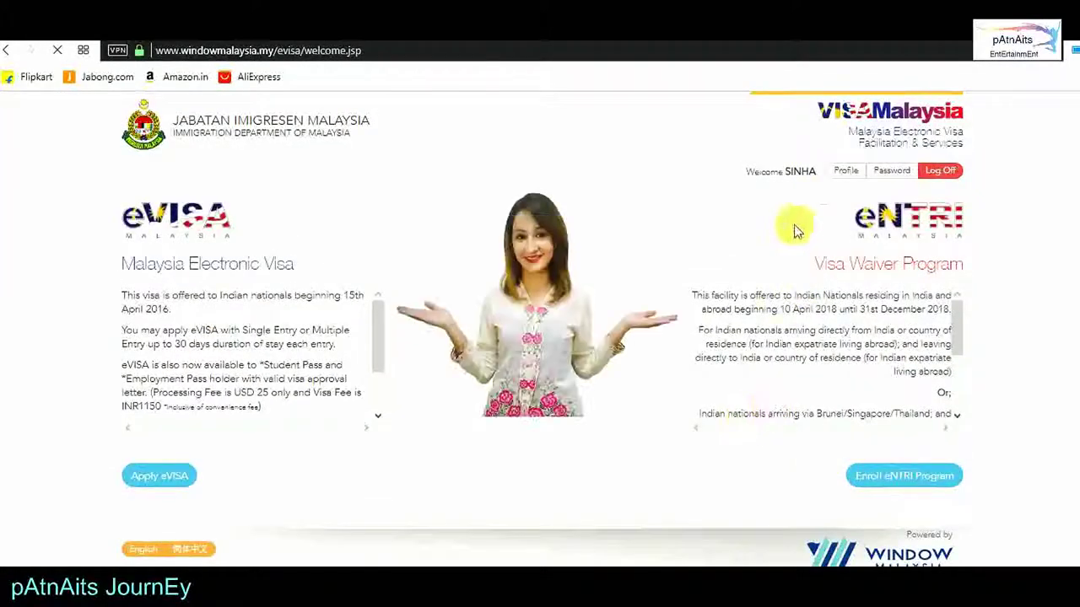
- Open the account profile and look over the personal details down to the passport number
drag(819, 172, 742, 172)
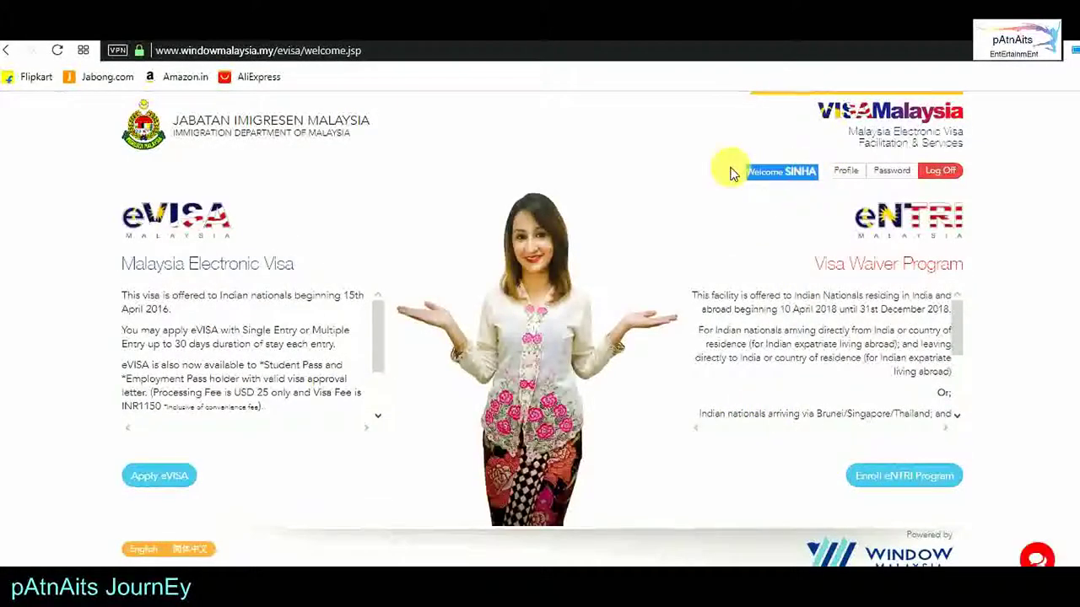
click(845, 171)
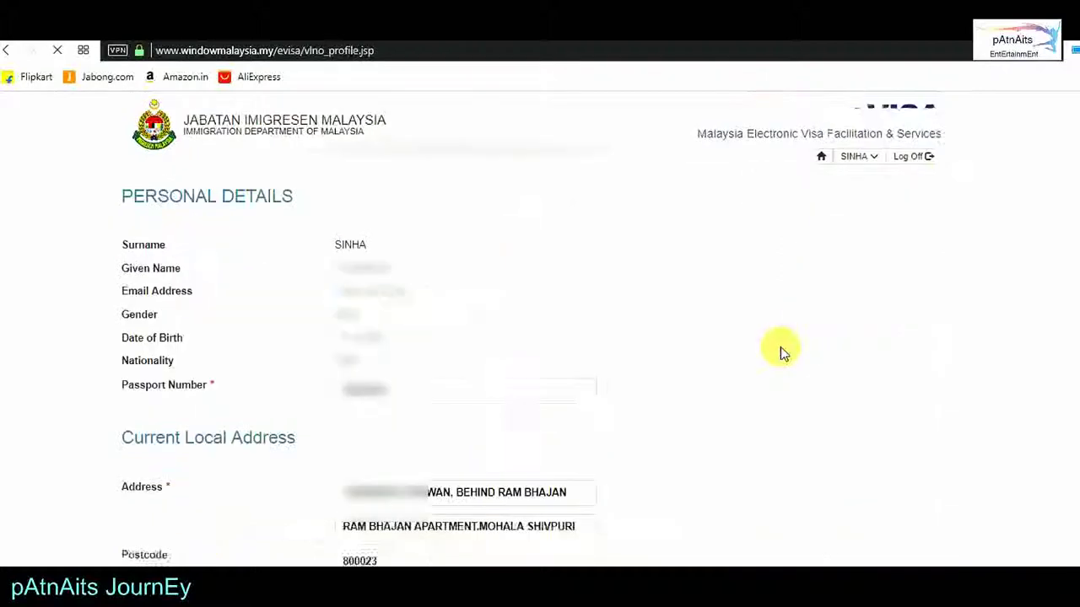
drag(439, 250, 528, 425)
drag(509, 367, 518, 355)
click(788, 374)
- Check the current local address at the bottom of the profile, then return home
scroll(738, 369, down, 2)
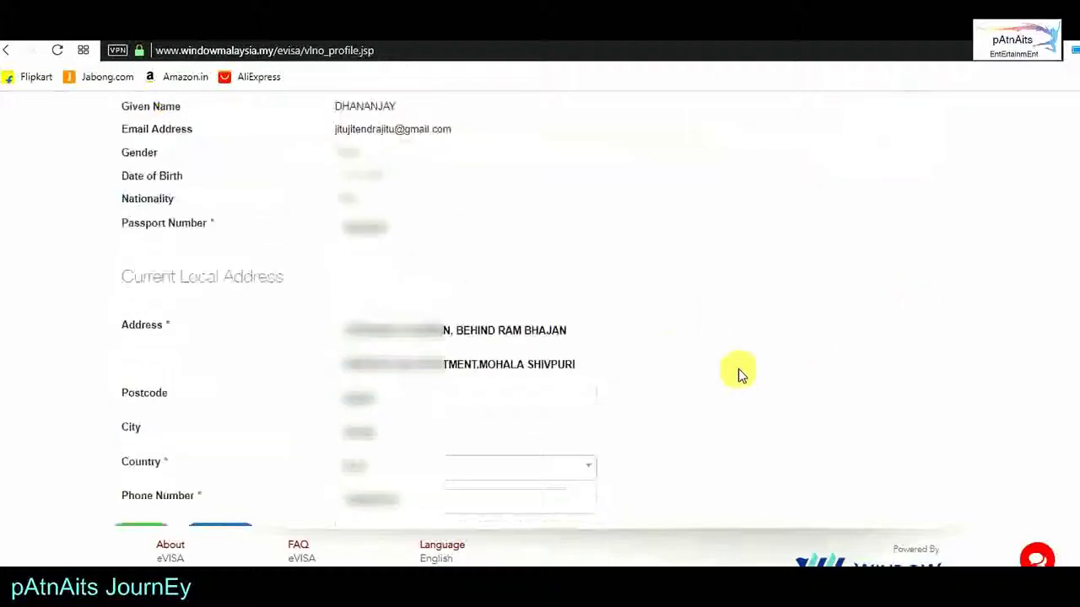
scroll(788, 381, down, 1)
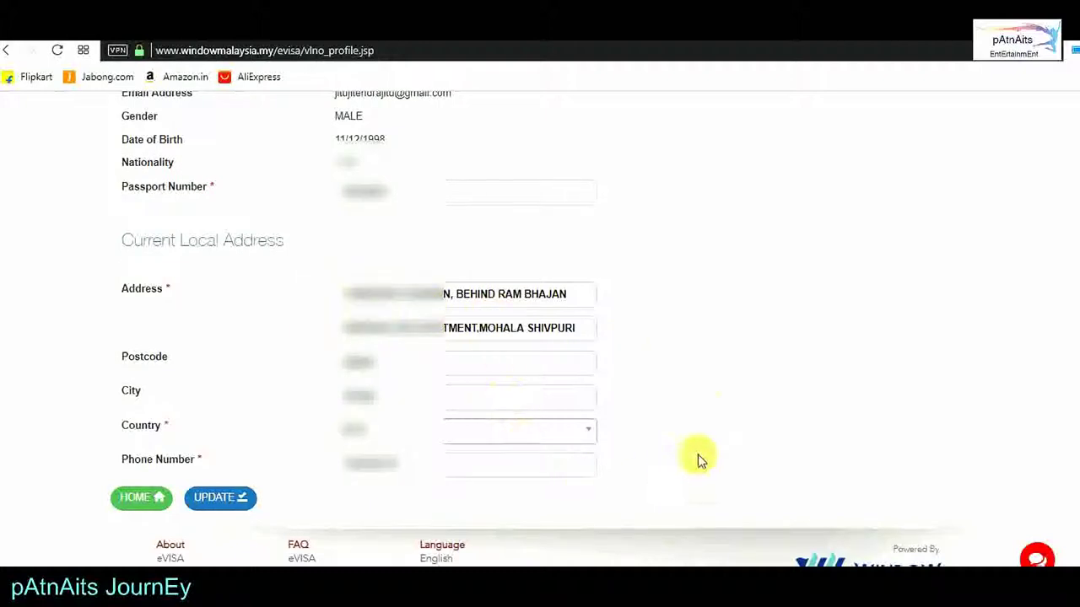
click(157, 501)
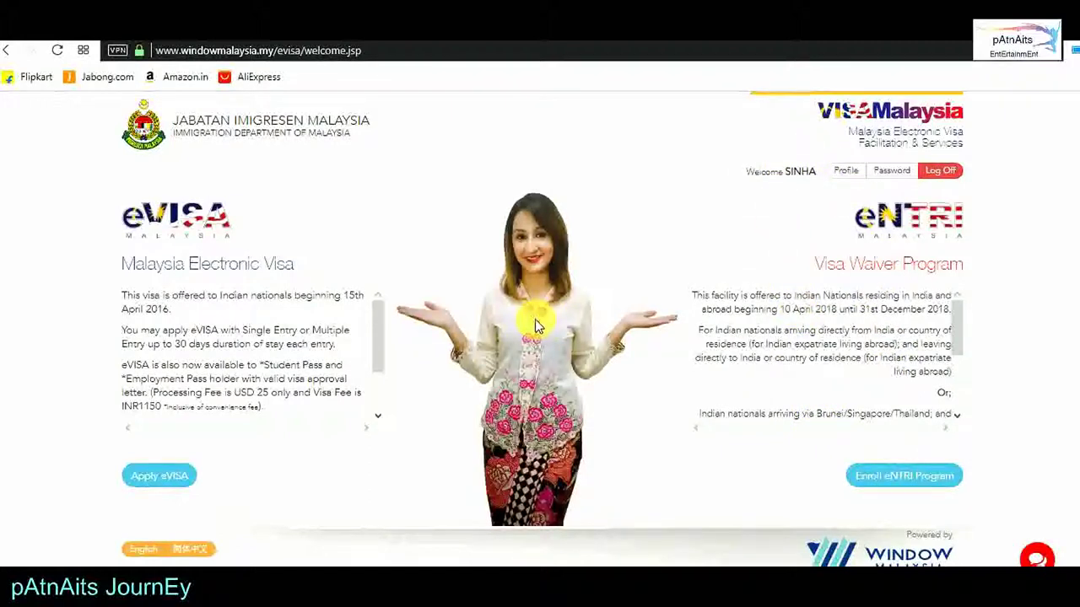
scroll(338, 439, down, 1)
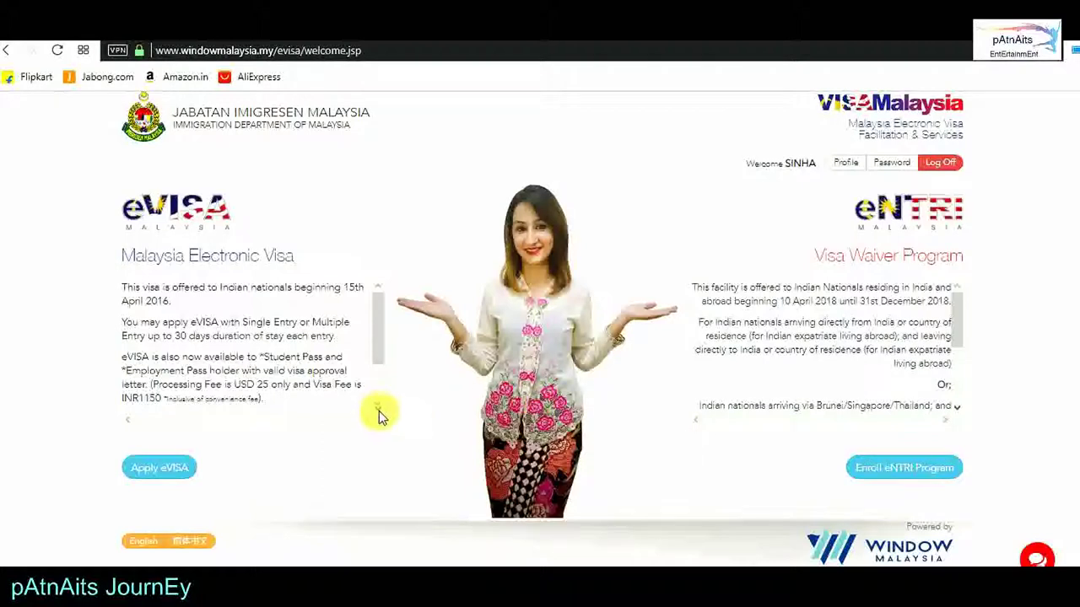
scroll(379, 410, down, 1)
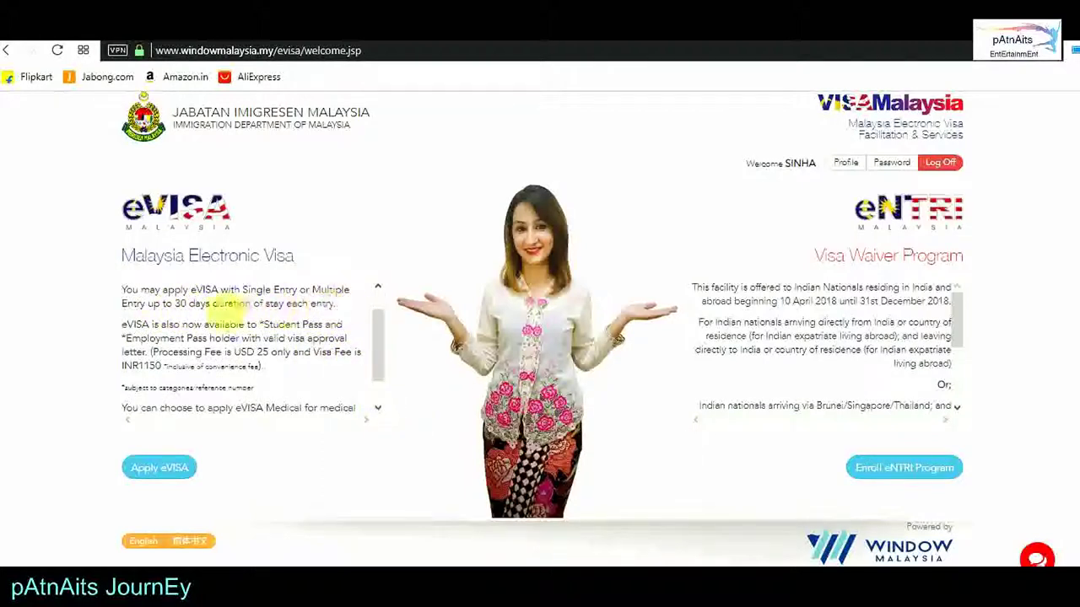
drag(175, 303, 204, 326)
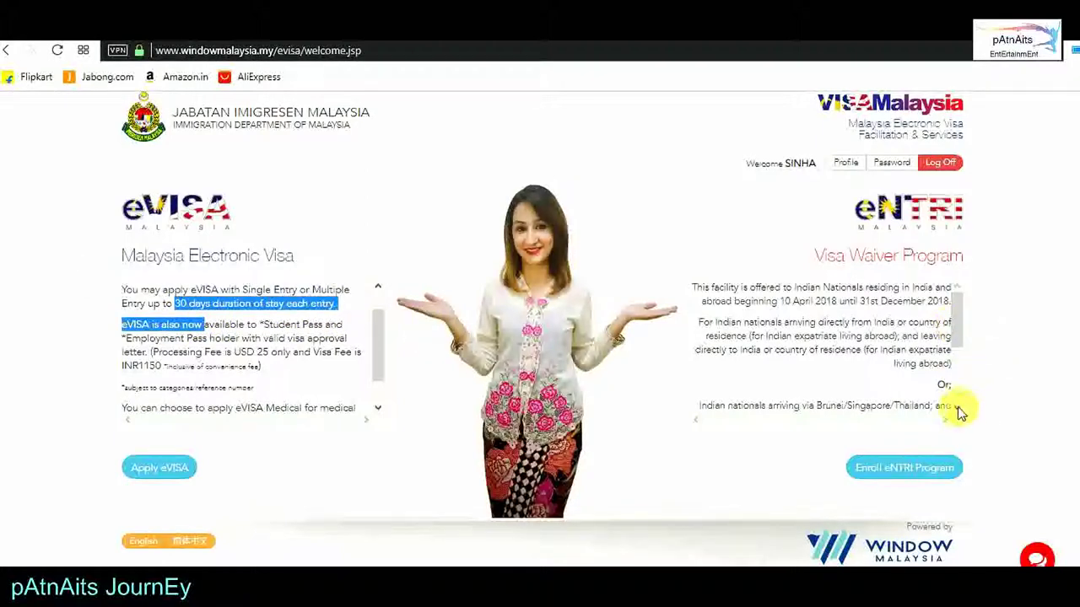
scroll(954, 412, down, 3)
scroll(957, 412, down, 1)
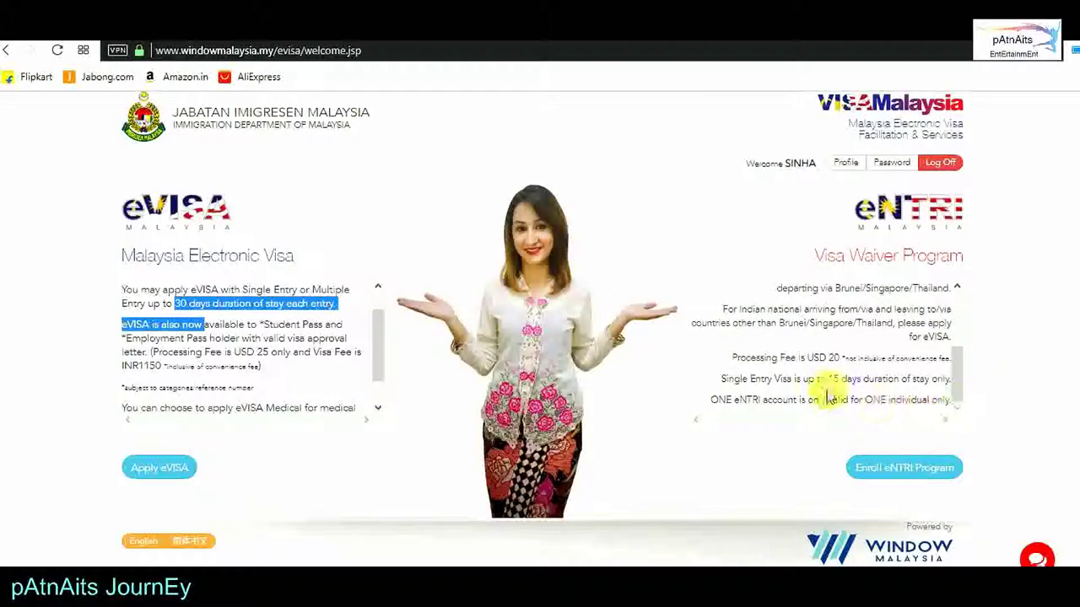
drag(722, 379, 905, 386)
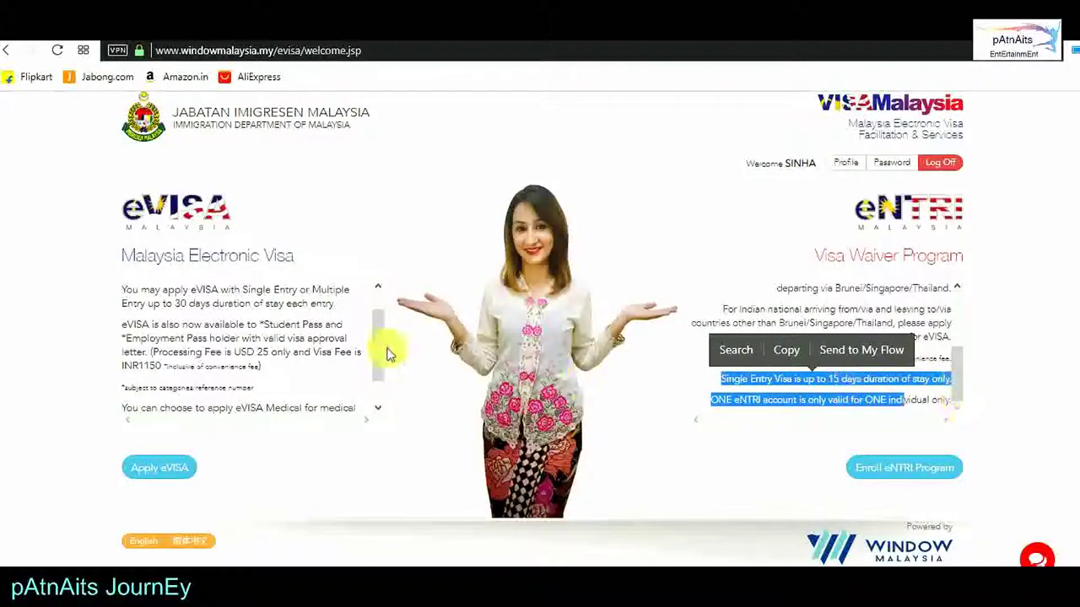
drag(270, 355, 207, 355)
click(145, 372)
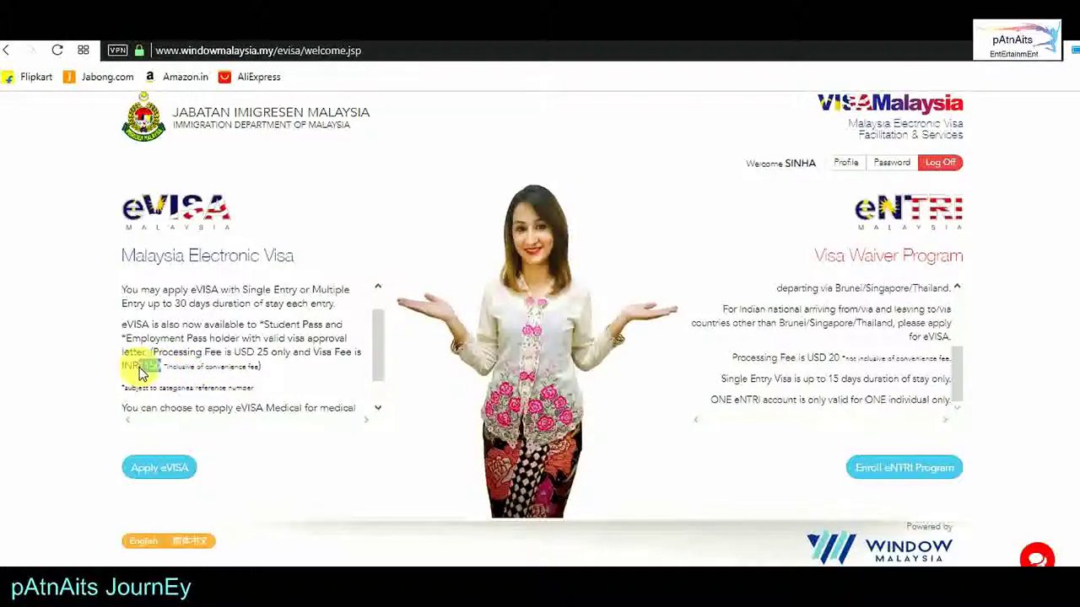
drag(139, 367, 133, 367)
double_click(377, 417)
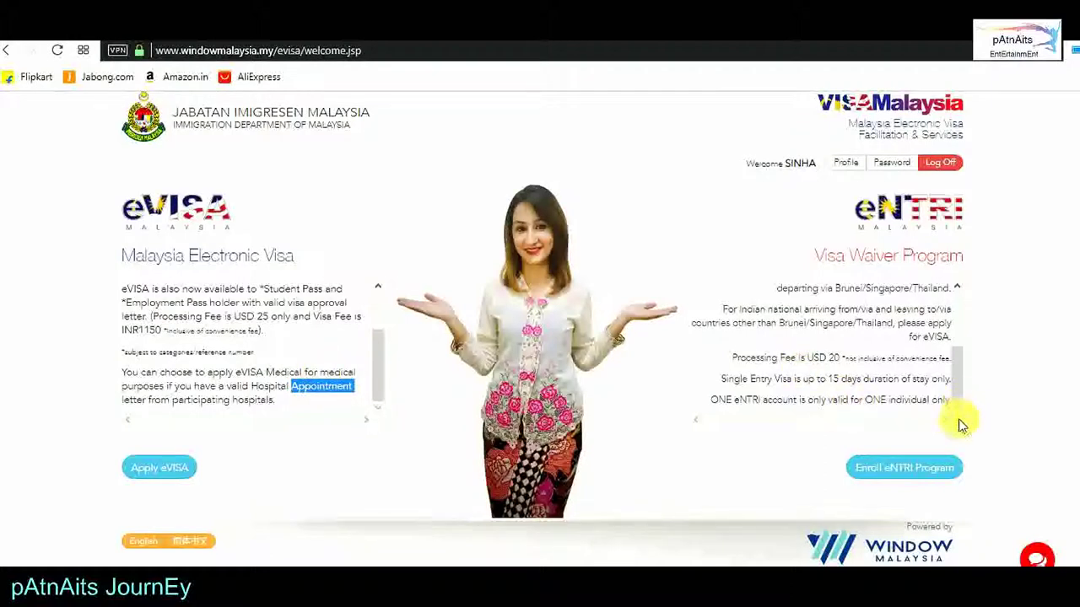
drag(842, 359, 790, 359)
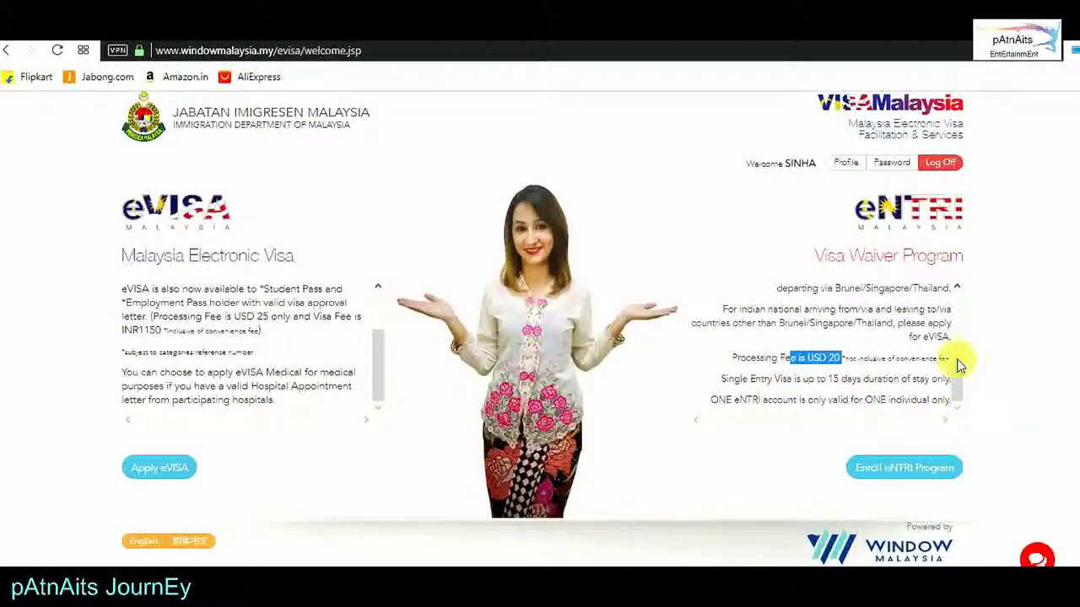
click(187, 471)
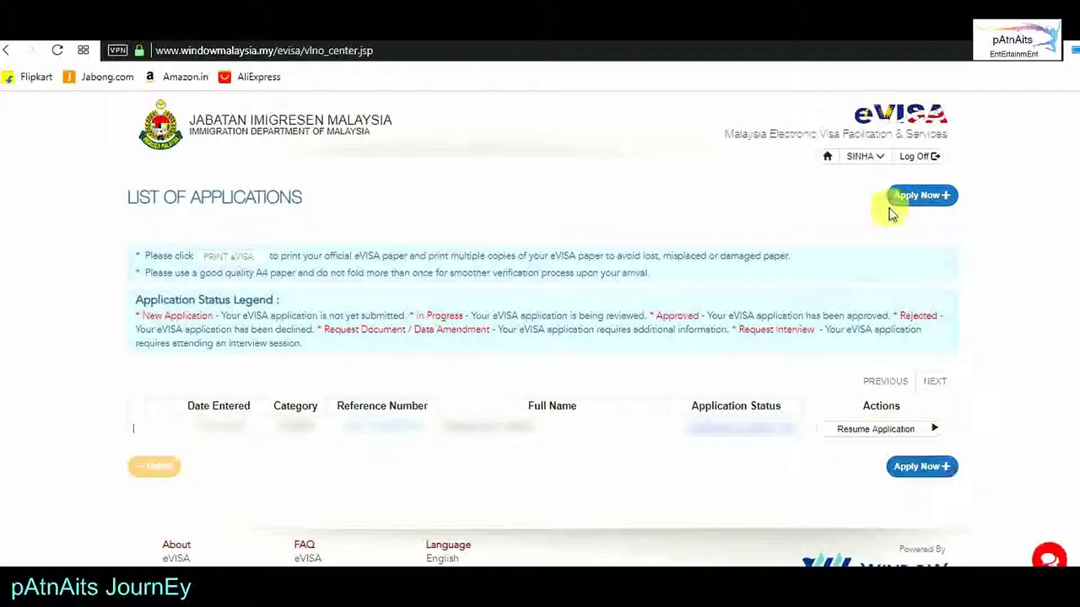
click(828, 158)
- Start eNTRI enrolment, read through the Important Notice and proceed to the application history
click(922, 475)
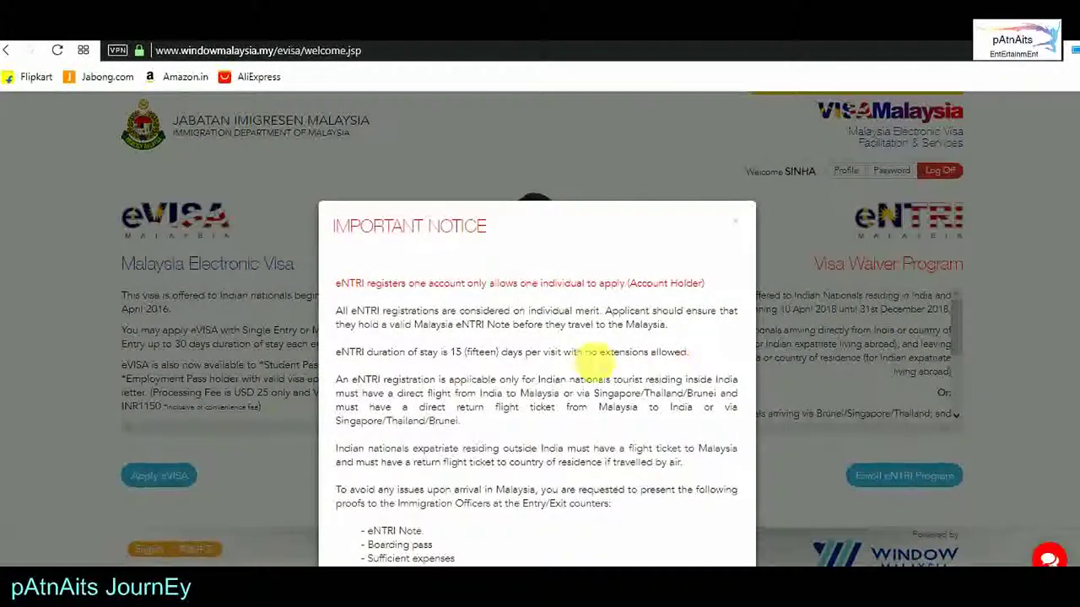
scroll(585, 336, down, 3)
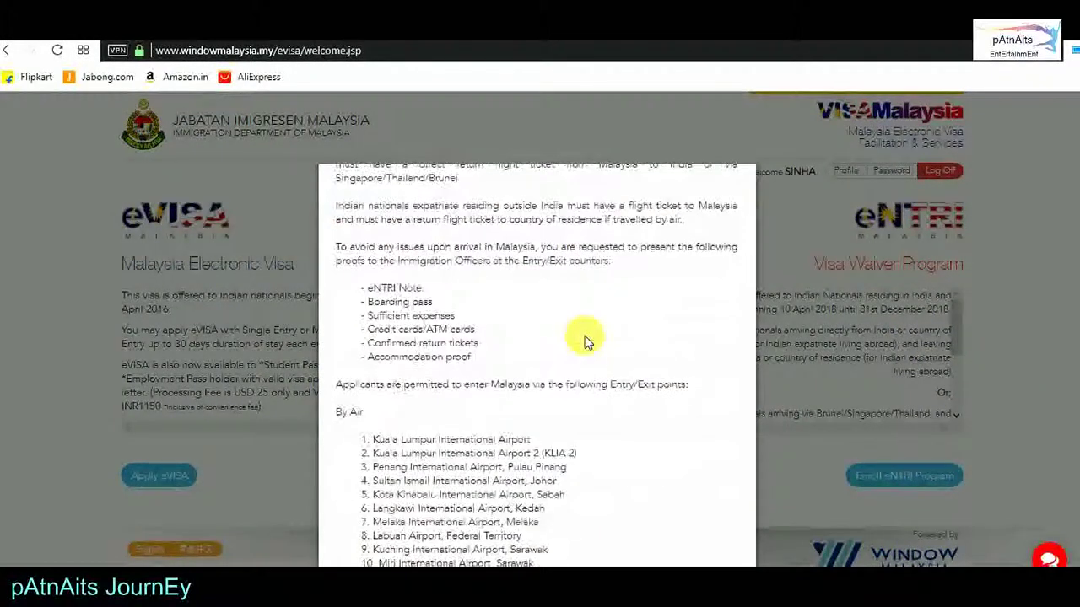
scroll(588, 342, down, 2)
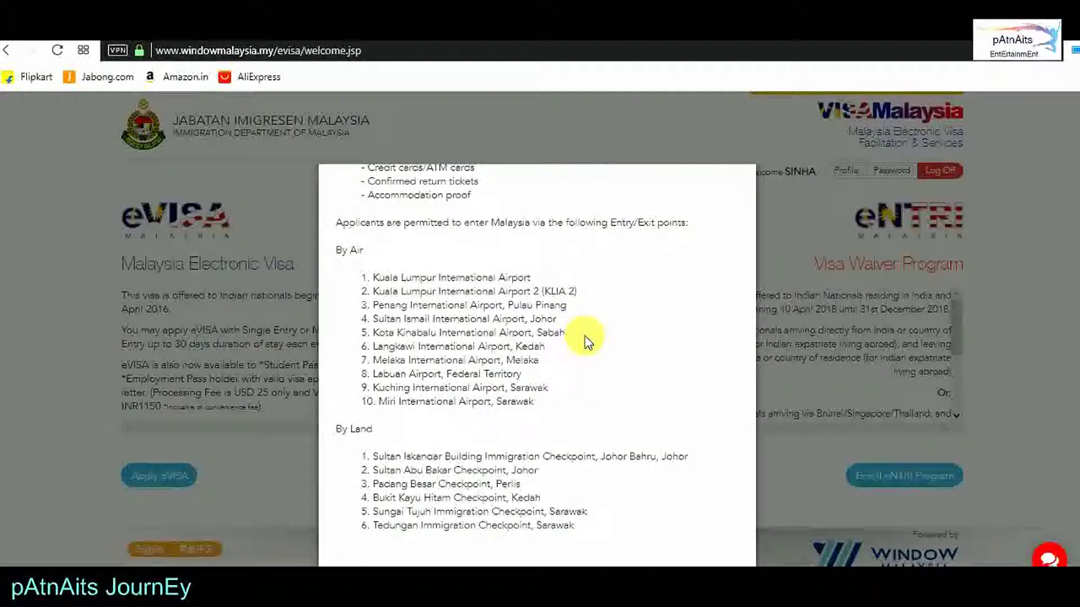
scroll(658, 430, down, 2)
scroll(653, 426, down, 6)
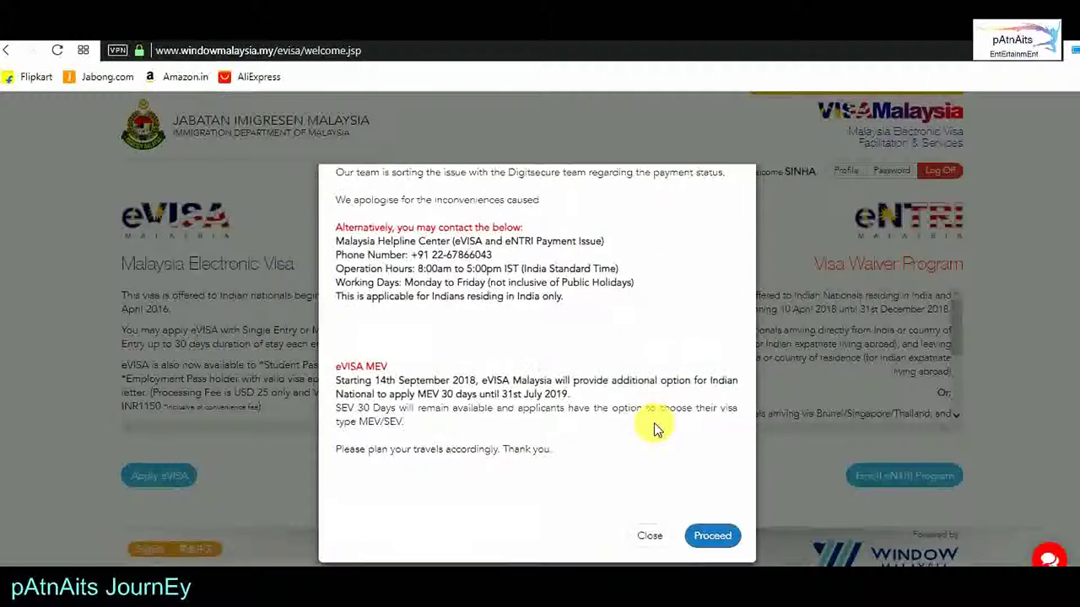
click(715, 538)
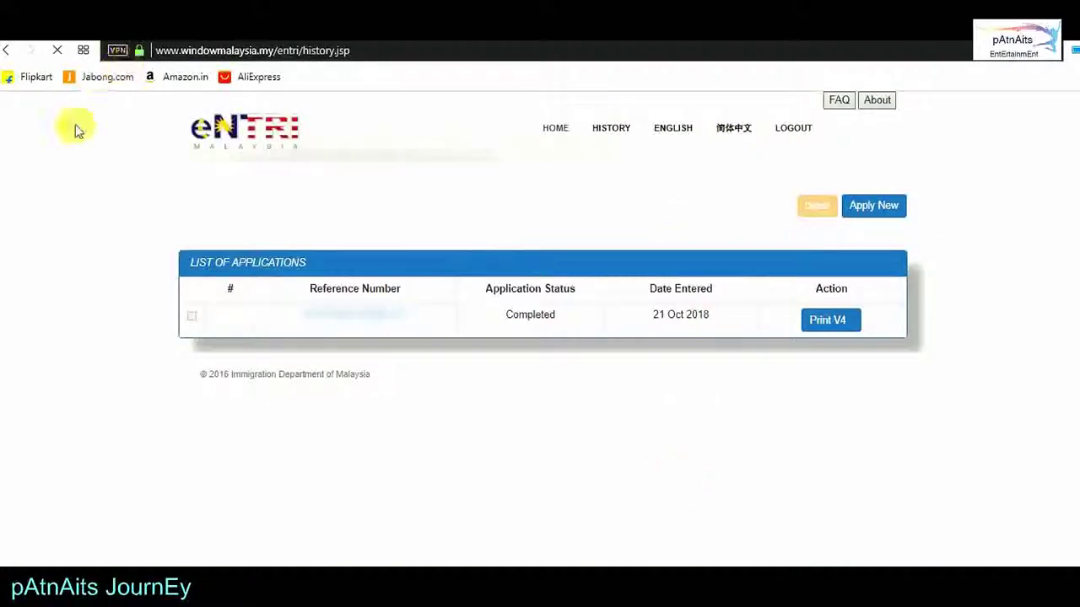
- Review the Completed eNTRI application's status, entry date and reference number in the history list
click(835, 322)
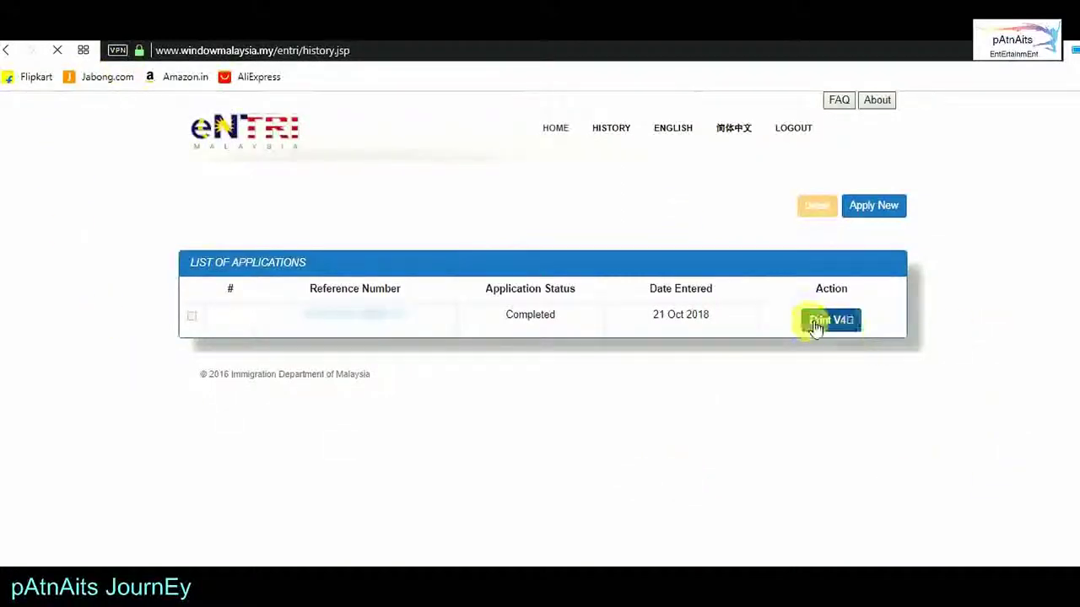
drag(566, 321, 469, 321)
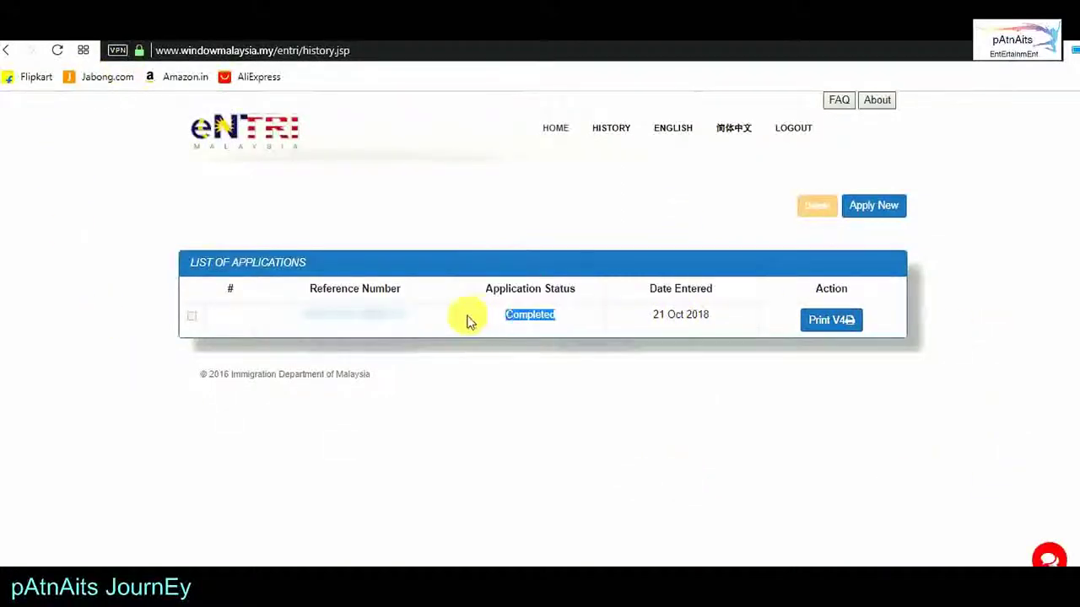
click(581, 380)
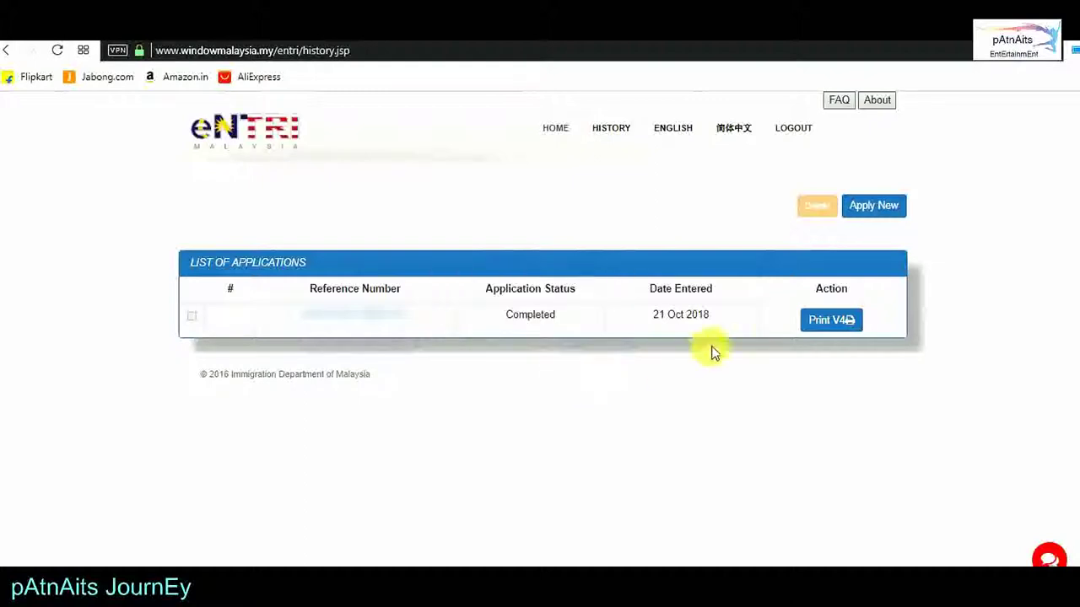
drag(715, 325, 639, 319)
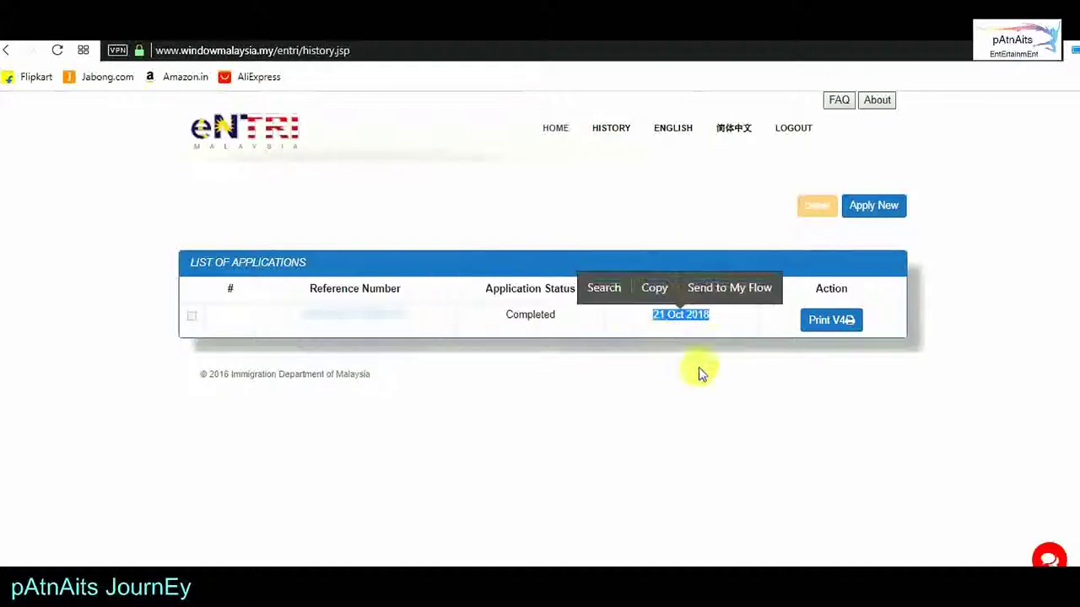
click(704, 386)
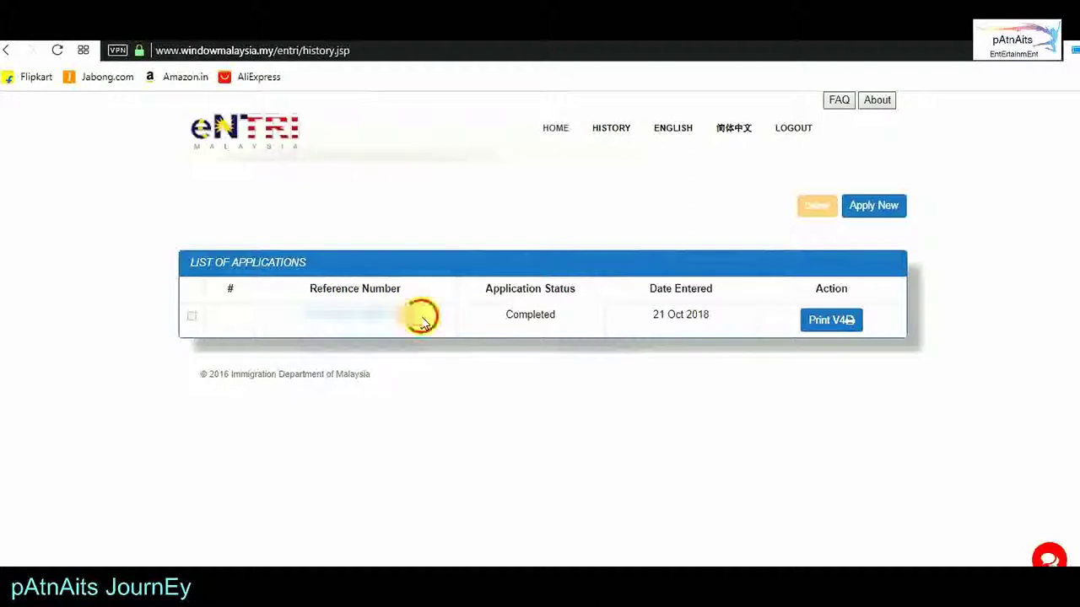
drag(422, 319, 256, 313)
click(646, 437)
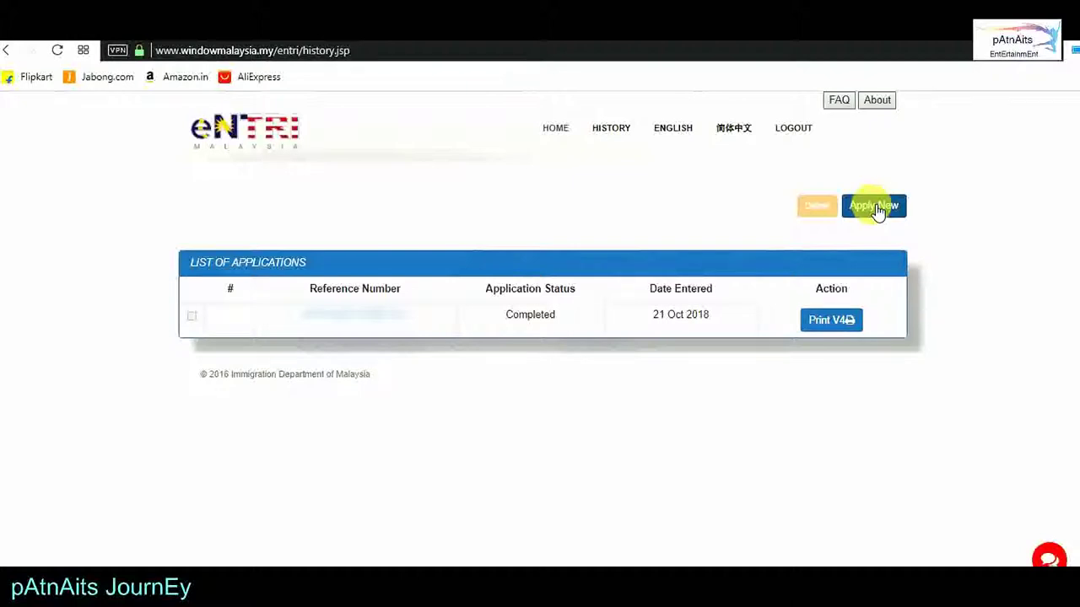
- Save the eNTRI Note (Print V4) as a PDF and open the application's details page
click(840, 322)
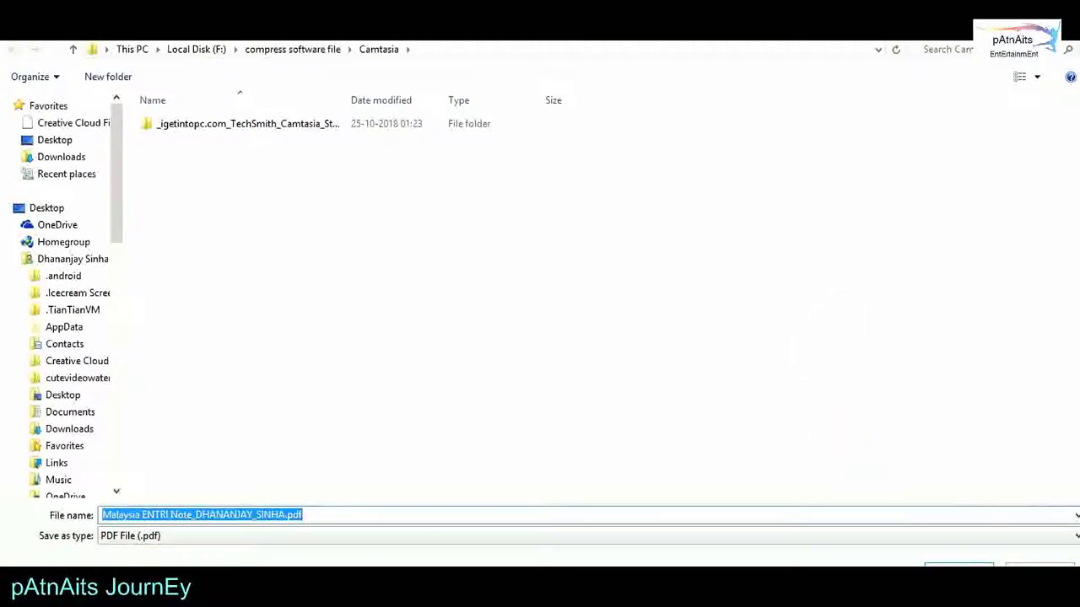
click(1025, 564)
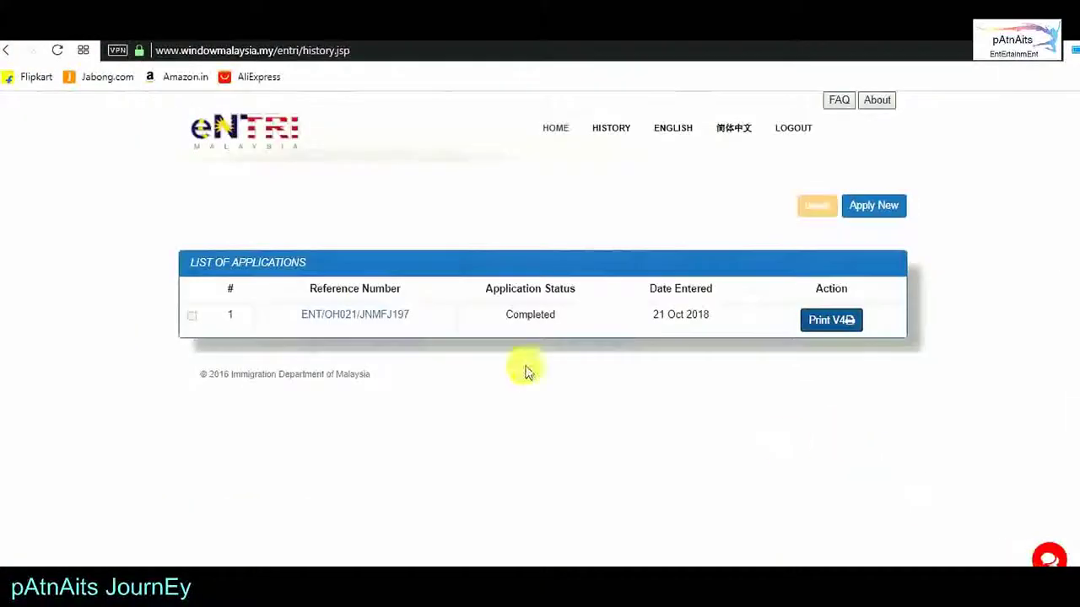
click(312, 315)
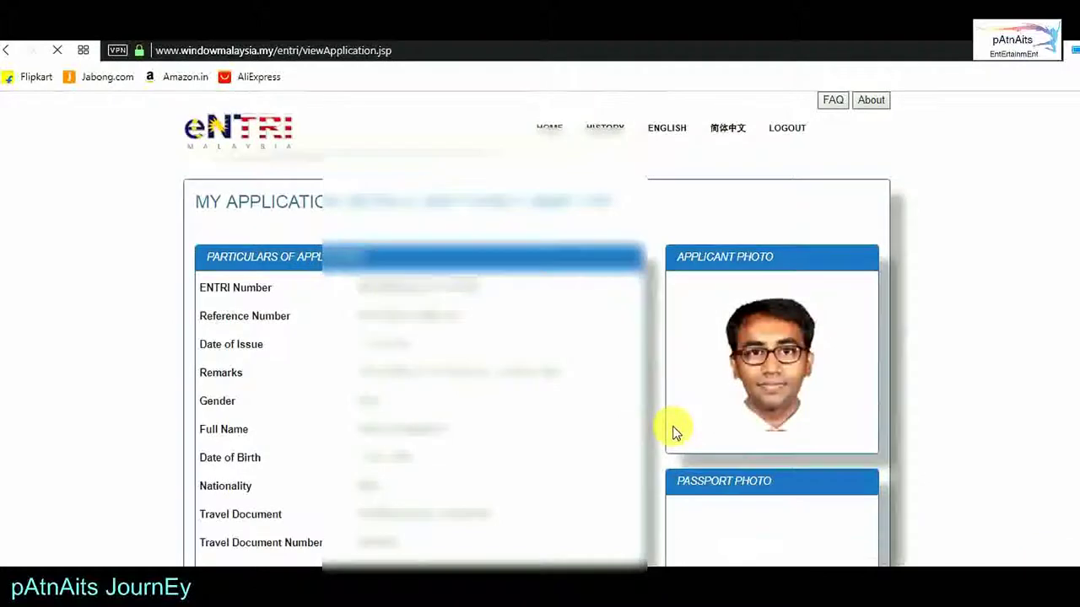
scroll(394, 262, down, 4)
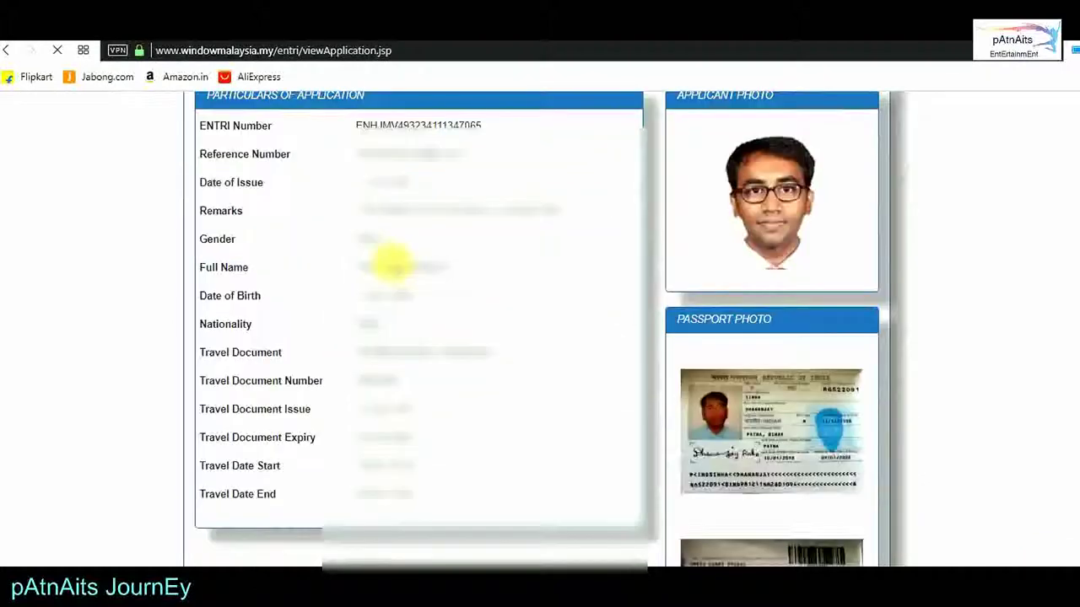
scroll(391, 263, down, 2)
scroll(410, 362, up, 4)
scroll(440, 375, down, 3)
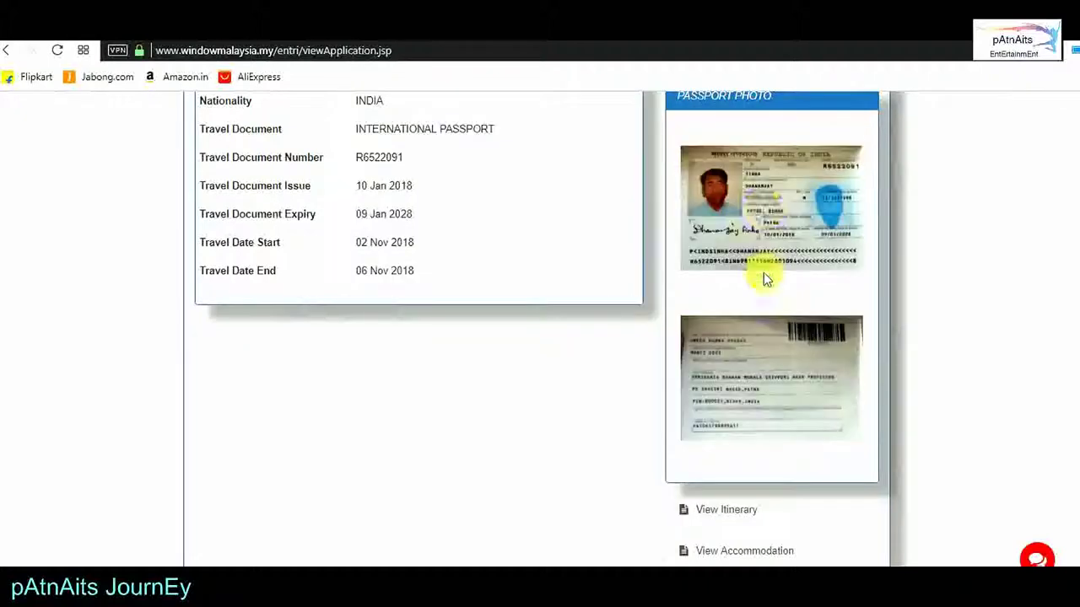
scroll(771, 447, down, 1)
scroll(619, 463, up, 1)
scroll(793, 471, down, 1)
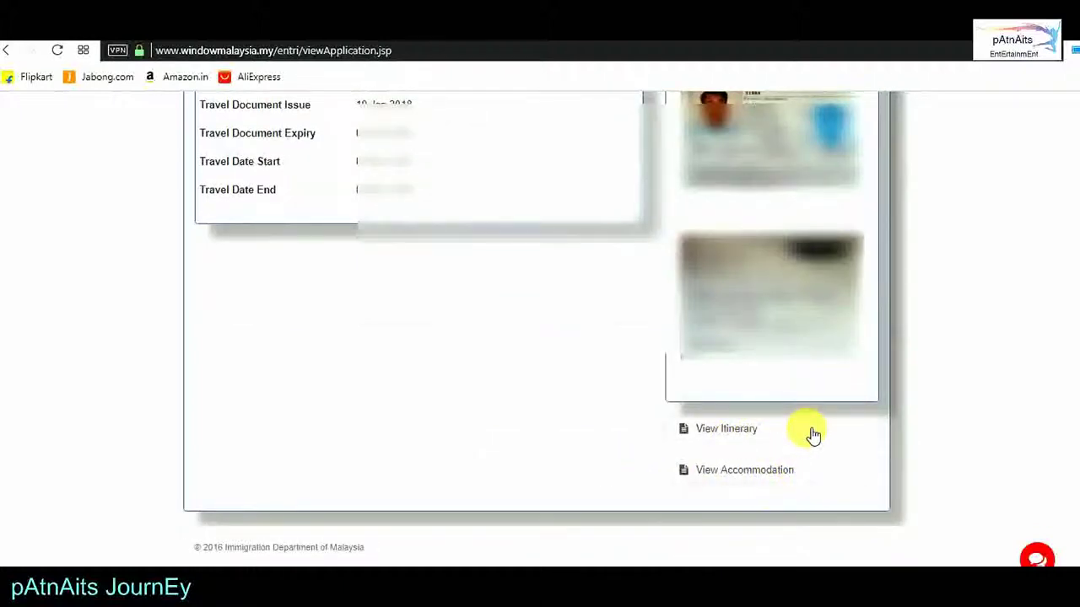
drag(649, 432, 639, 478)
click(789, 481)
click(544, 455)
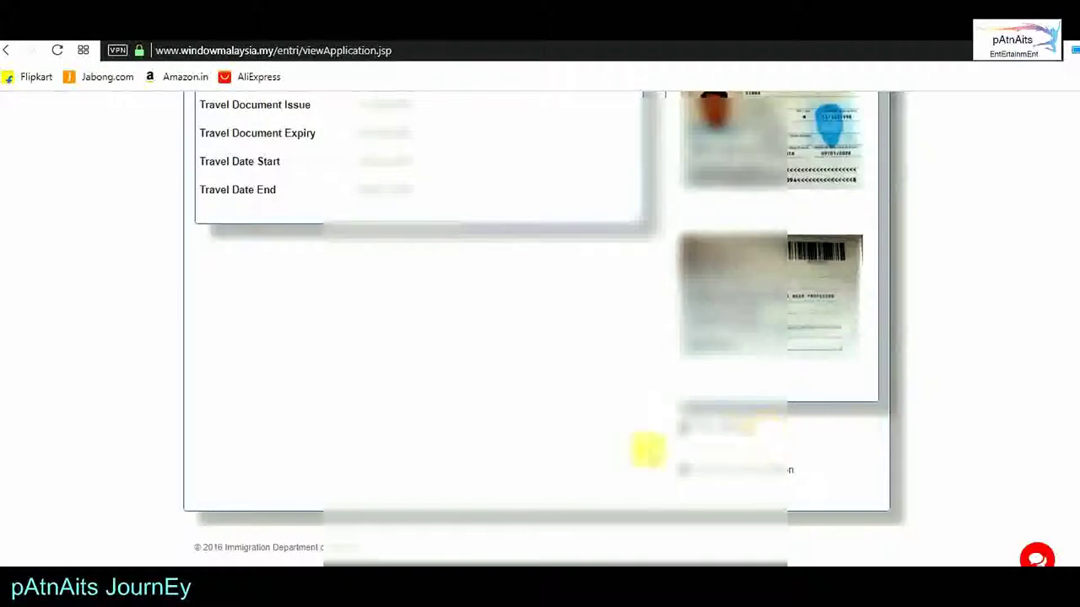
scroll(465, 391, up, 6)
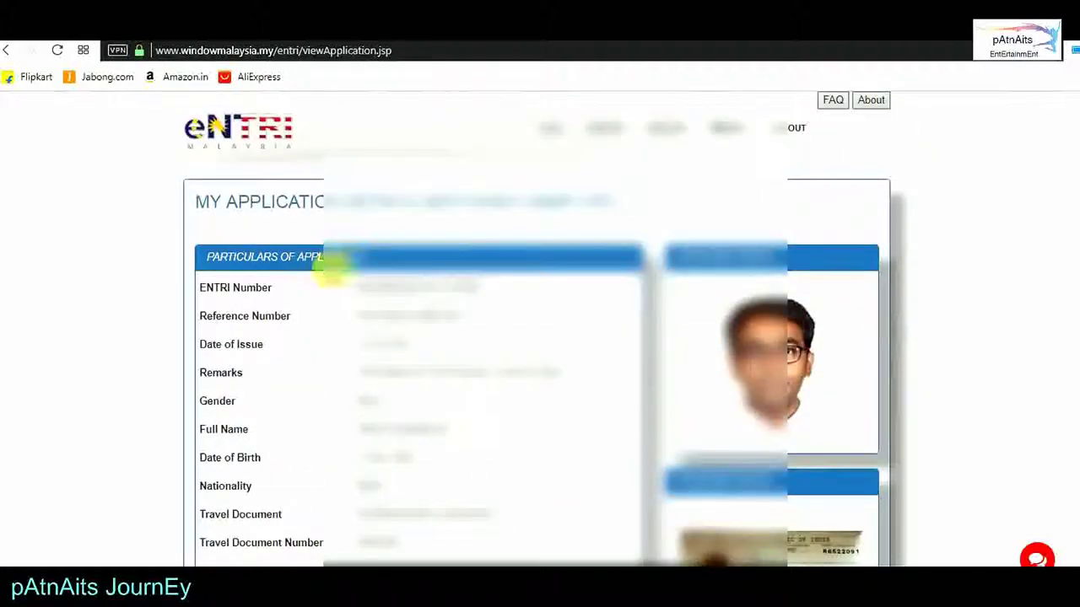